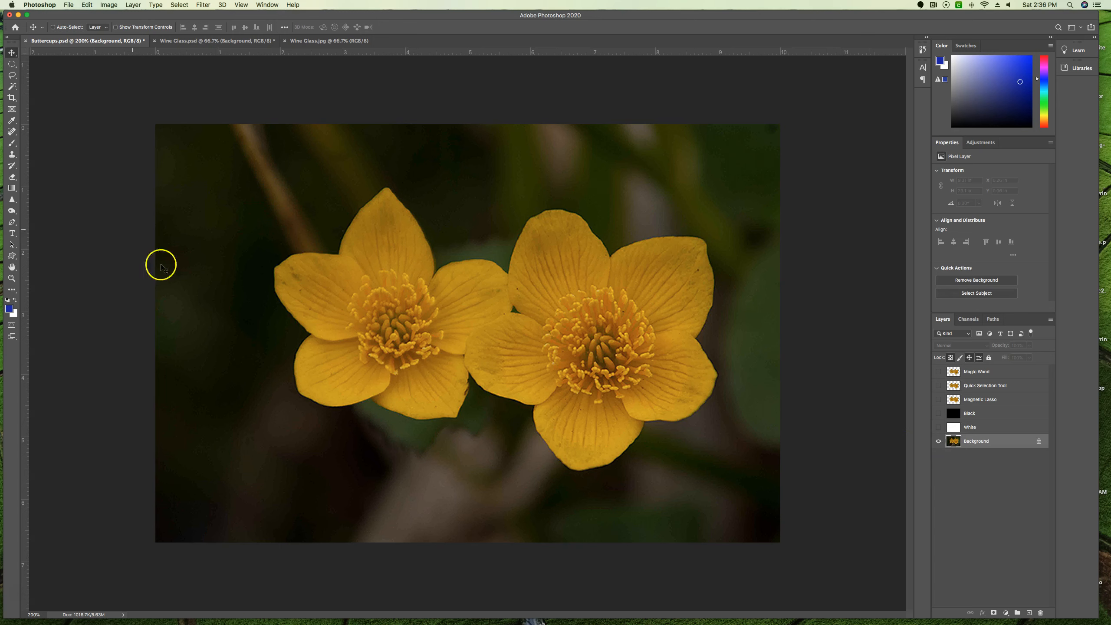
# Open the Color Range selection for the Background layer with Sampled Colors as the selection source.
pyautogui.click(179, 5)
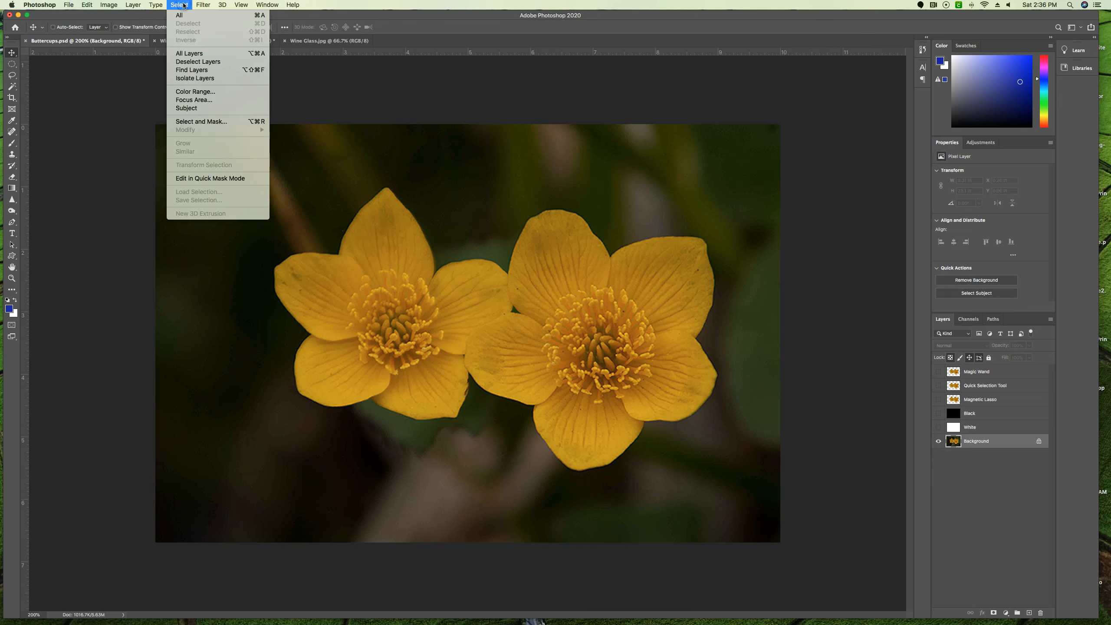
pyautogui.click(203, 93)
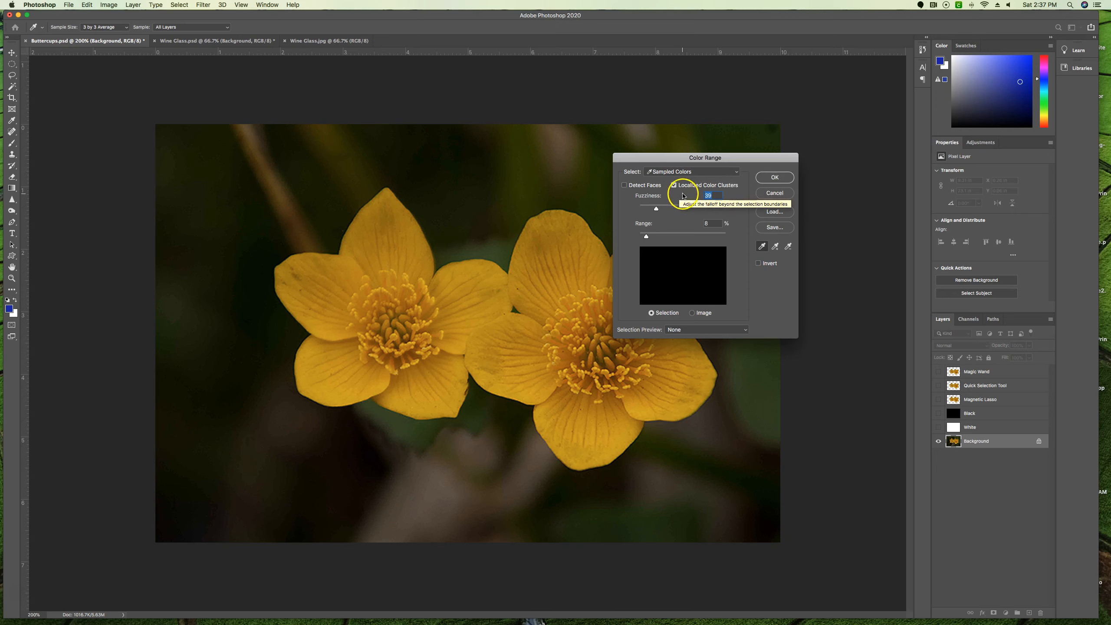
pyautogui.click(737, 173)
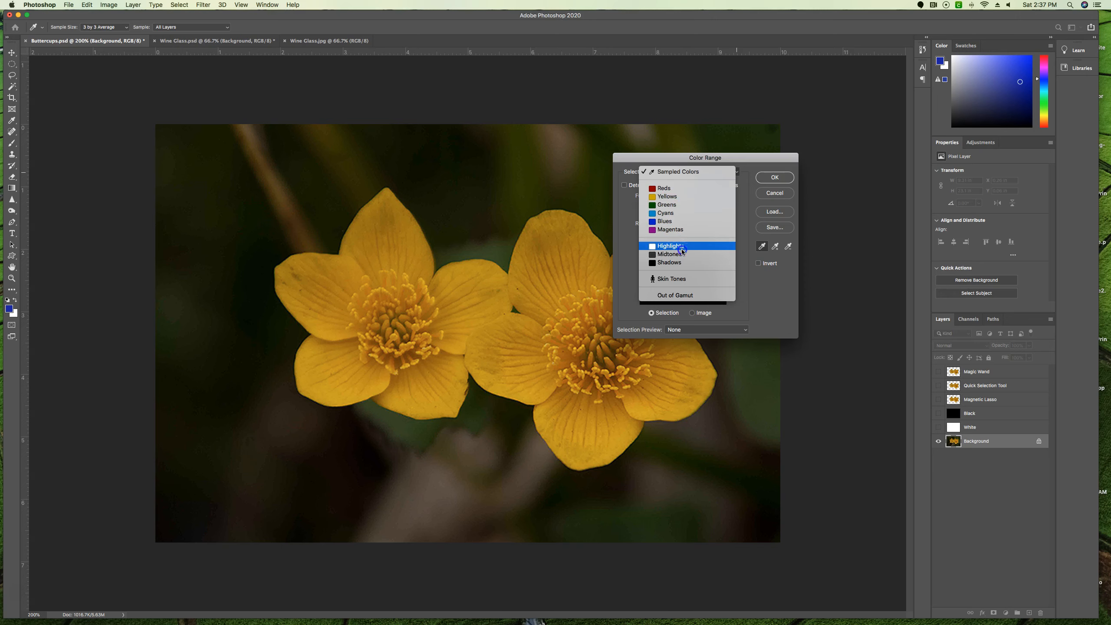
pyautogui.click(688, 271)
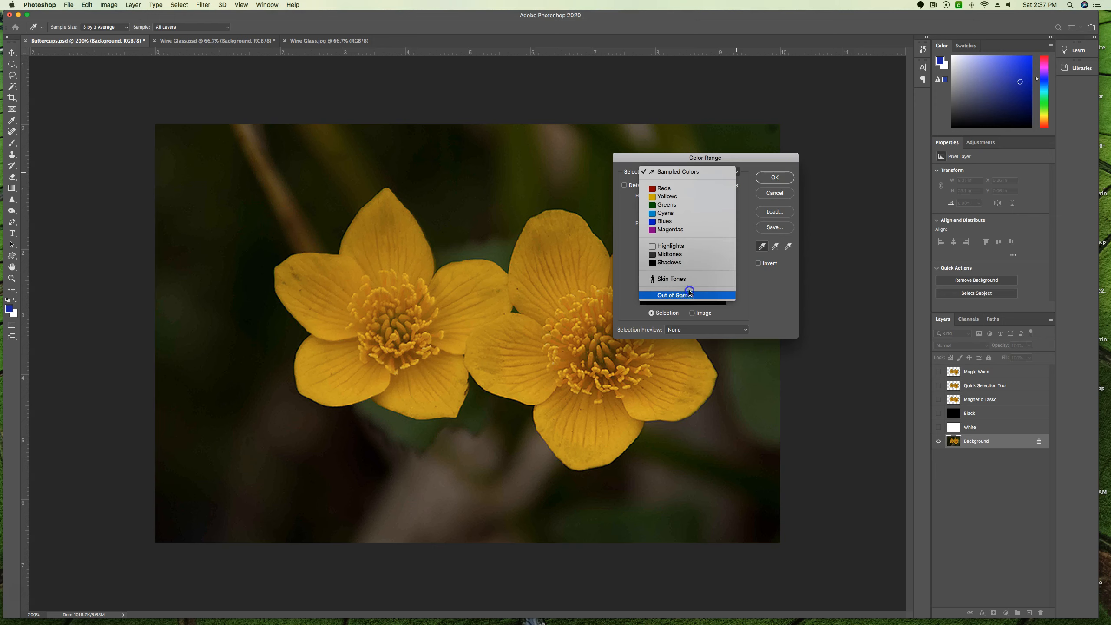
pyautogui.click(685, 174)
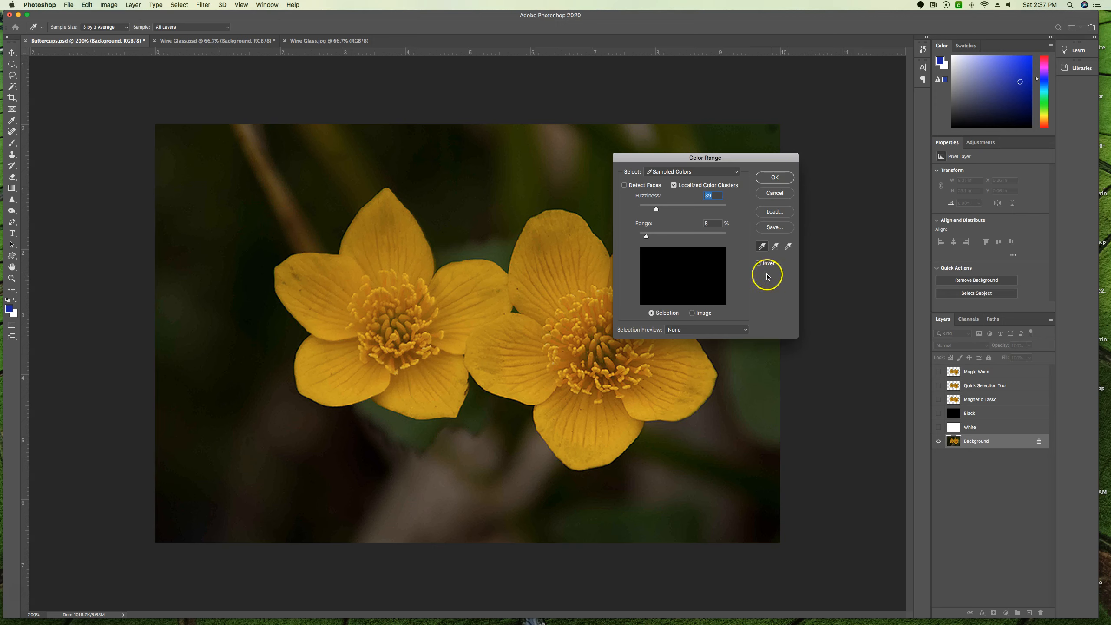
# Review the Selection Preview choices, keeping None, and leave the dialog's preview on Selection.
pyautogui.click(746, 330)
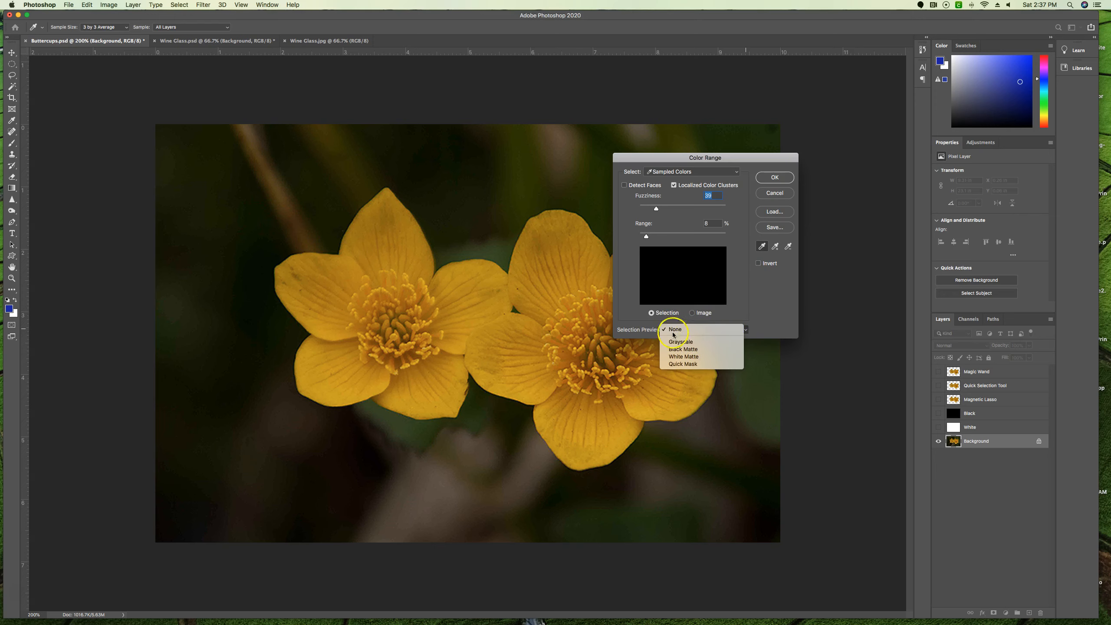
pyautogui.click(654, 311)
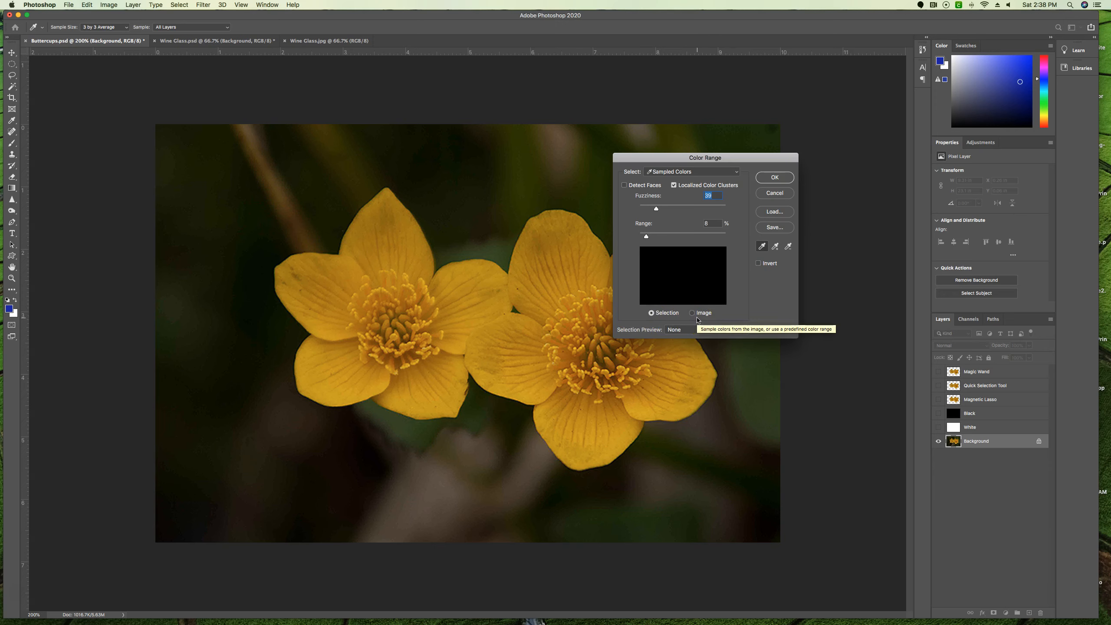
pyautogui.click(651, 312)
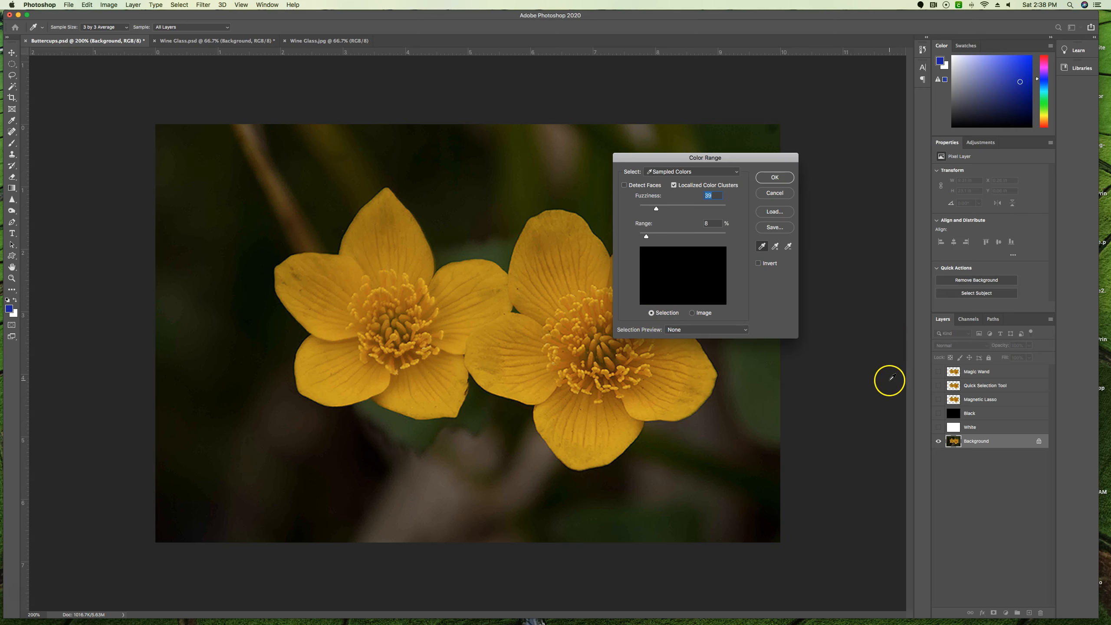
pyautogui.click(743, 332)
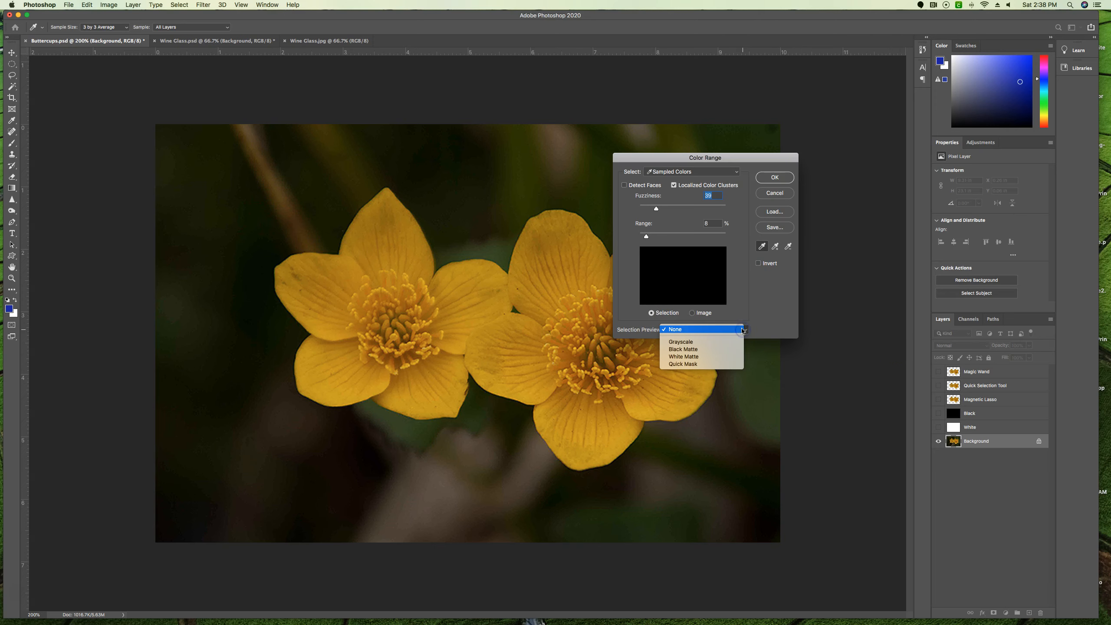
pyautogui.moveTo(744, 328); pyautogui.dragTo(672, 333)
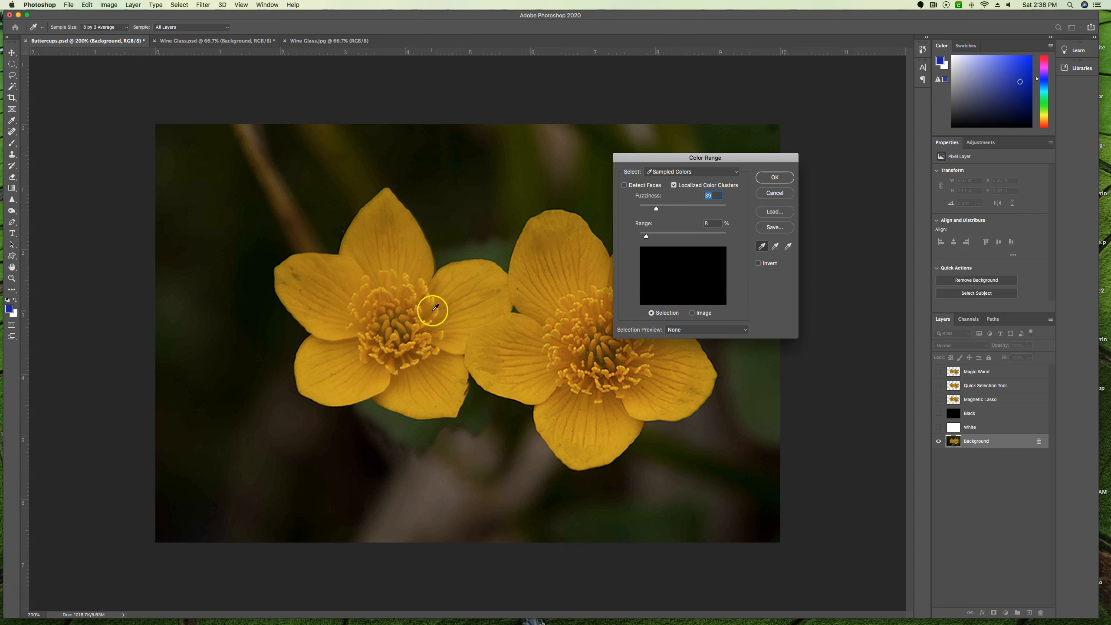
# Sample colours from the petals and stamens of both buttercups one after another.
pyautogui.click(461, 302)
pyautogui.click(463, 293)
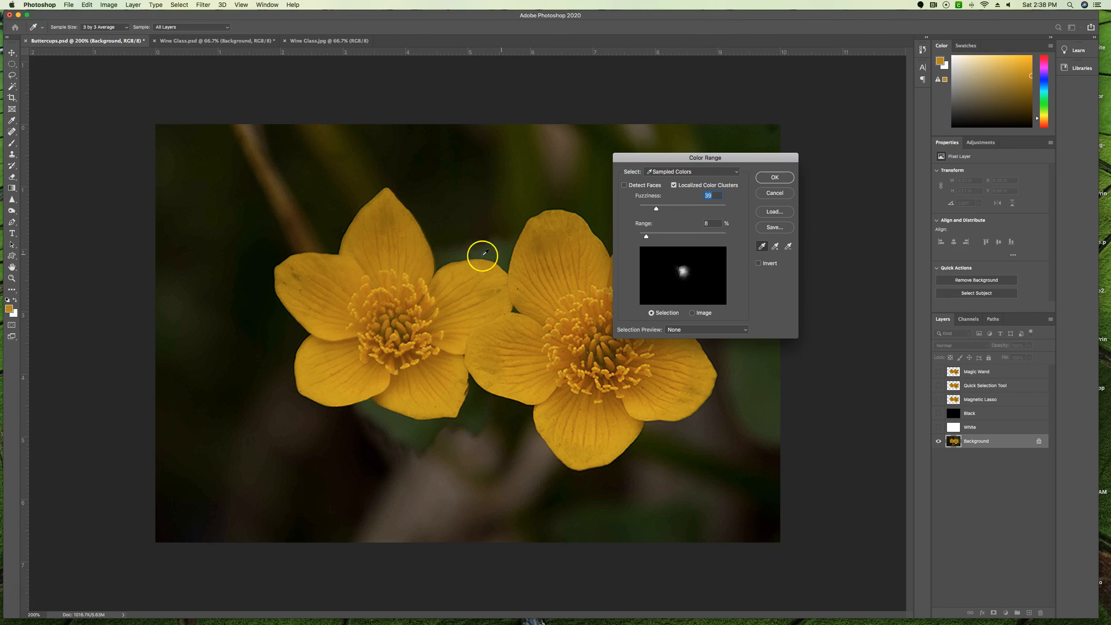
pyautogui.click(392, 308)
pyautogui.moveTo(392, 307); pyautogui.dragTo(422, 320)
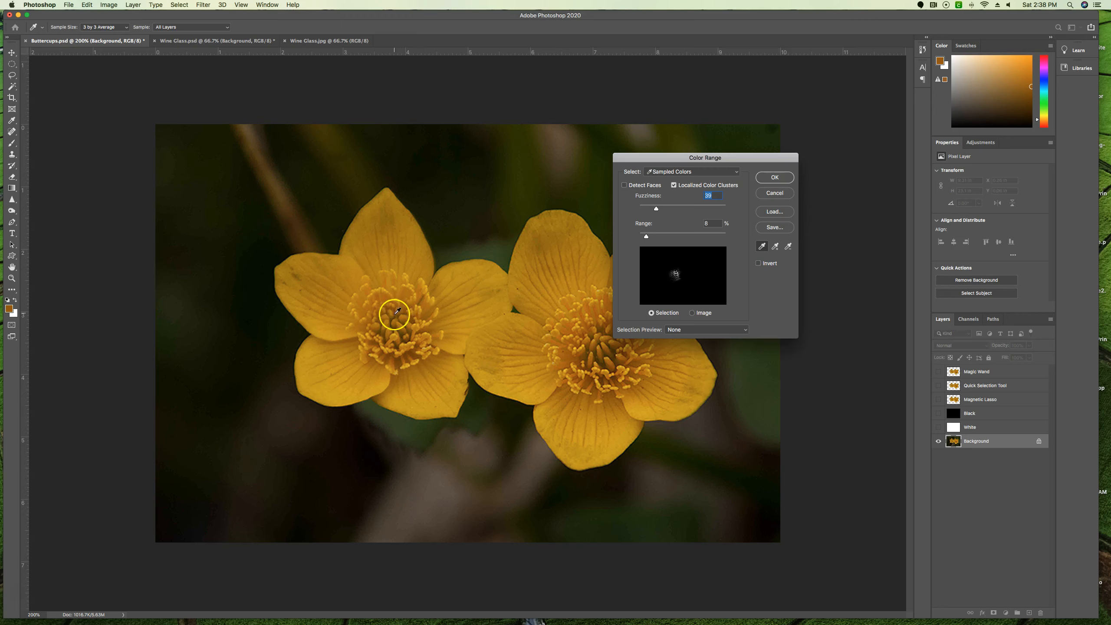
pyautogui.click(388, 220)
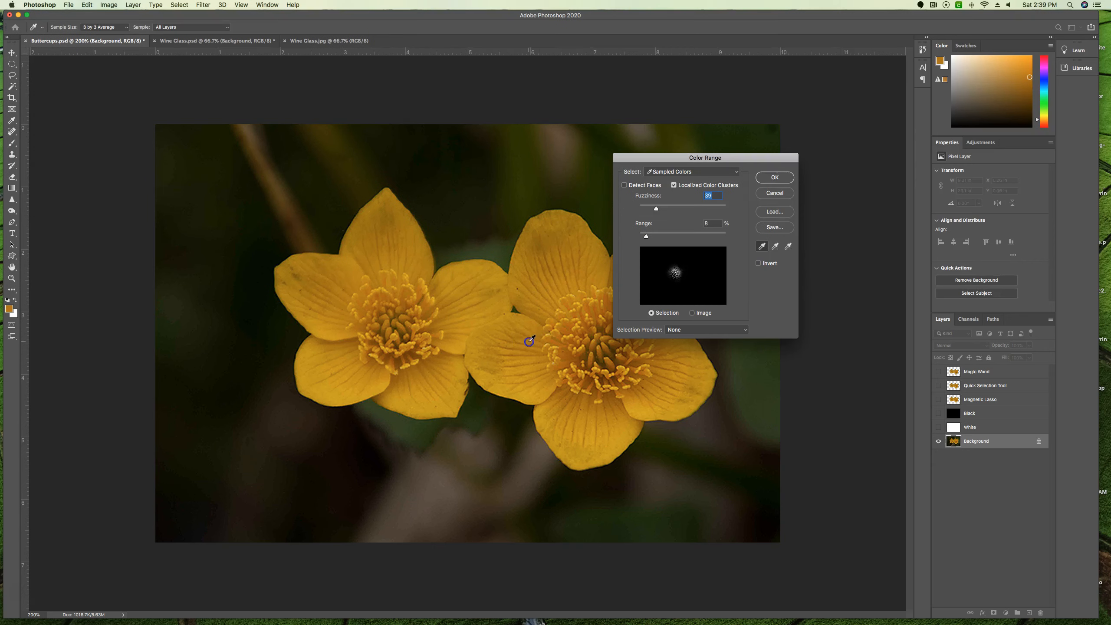
pyautogui.click(530, 332)
pyautogui.click(549, 256)
# Sample the left flower's right petal and raise Fuzziness to 154 and Range to 40%.
pyautogui.click(647, 239)
pyautogui.moveTo(652, 241); pyautogui.dragTo(662, 238)
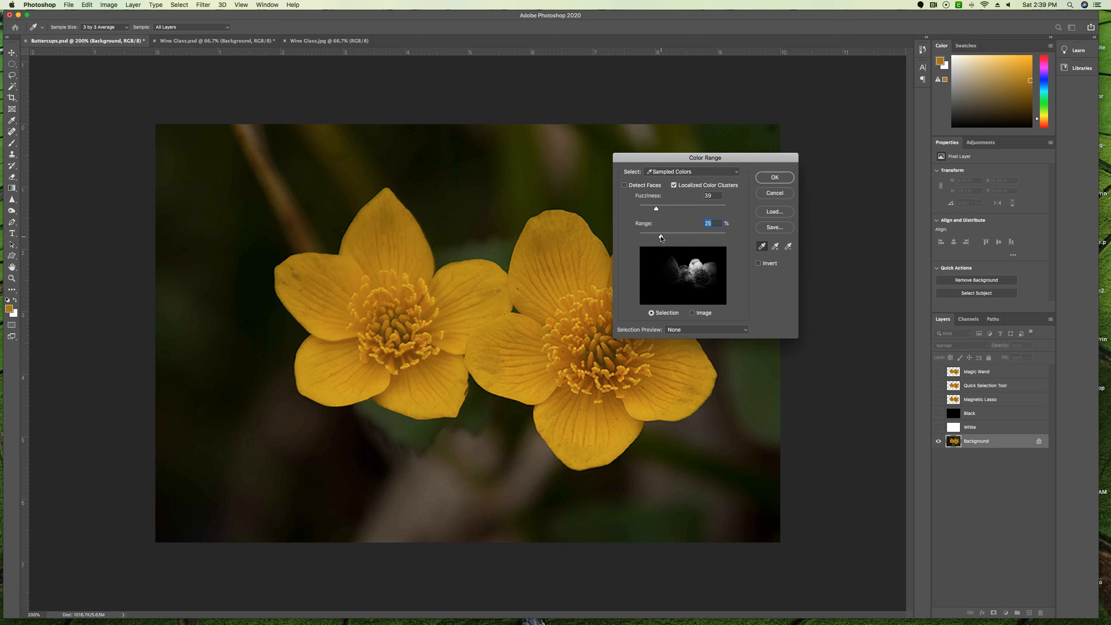
pyautogui.click(661, 210)
pyautogui.moveTo(661, 211); pyautogui.dragTo(673, 209)
pyautogui.click(464, 326)
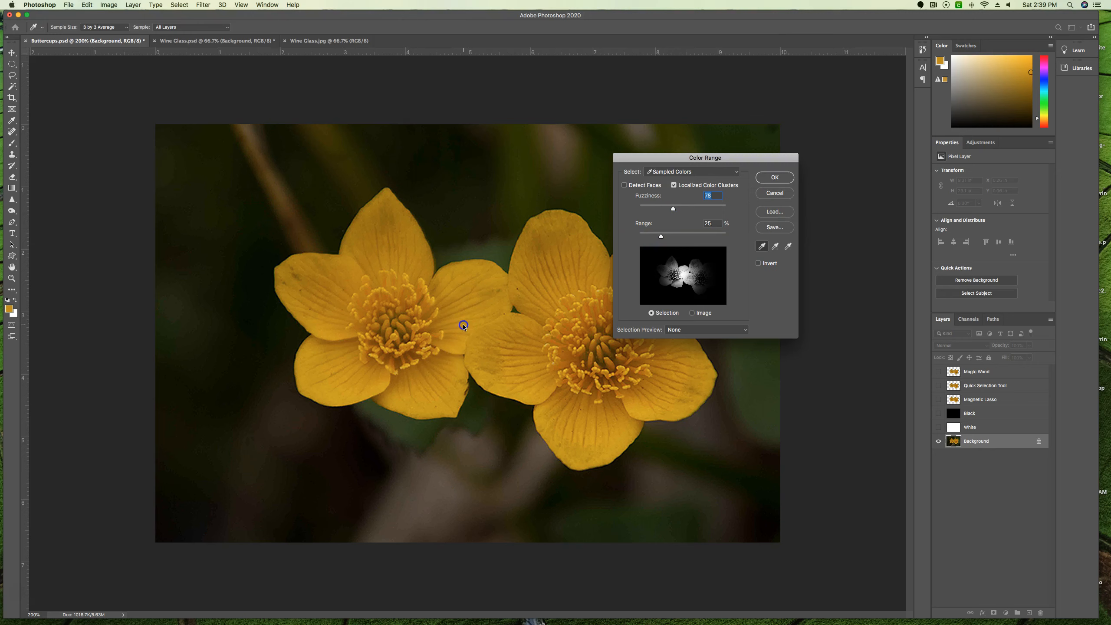
pyautogui.moveTo(661, 237)
pyautogui.mouseDown()
pyautogui.moveTo(676, 240)
pyautogui.moveTo(674, 210)
pyautogui.moveTo(706, 210)
pyautogui.moveTo(707, 237)
pyautogui.moveTo(745, 241)
pyautogui.moveTo(673, 239)
pyautogui.mouseUp()
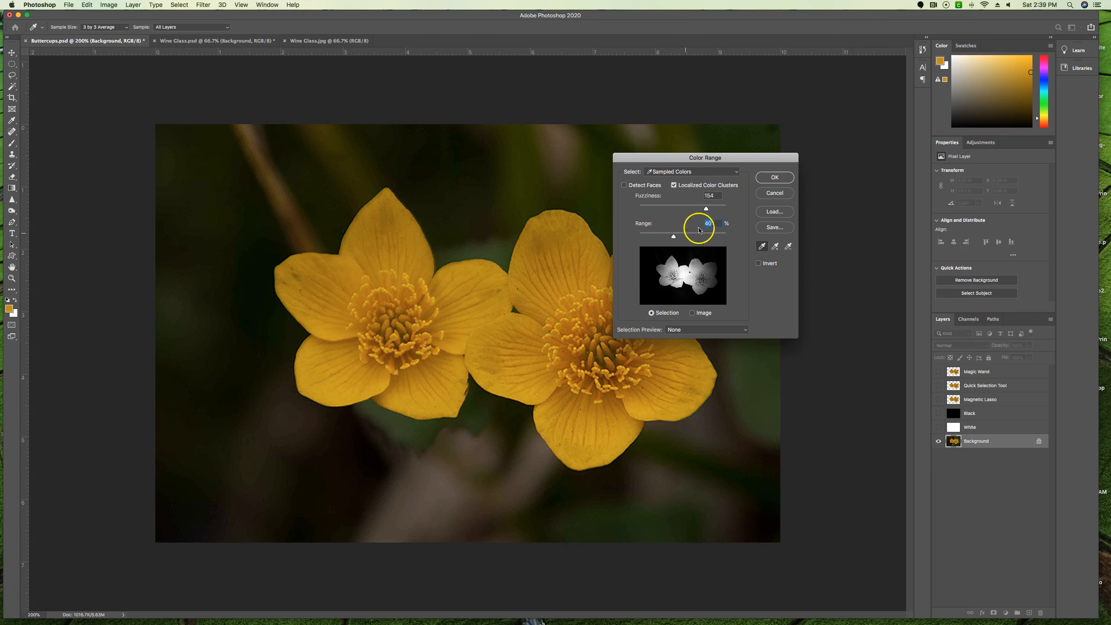
# Resample various petals and stamens across both flowers to compare the resulting selection masks.
pyautogui.click(571, 340)
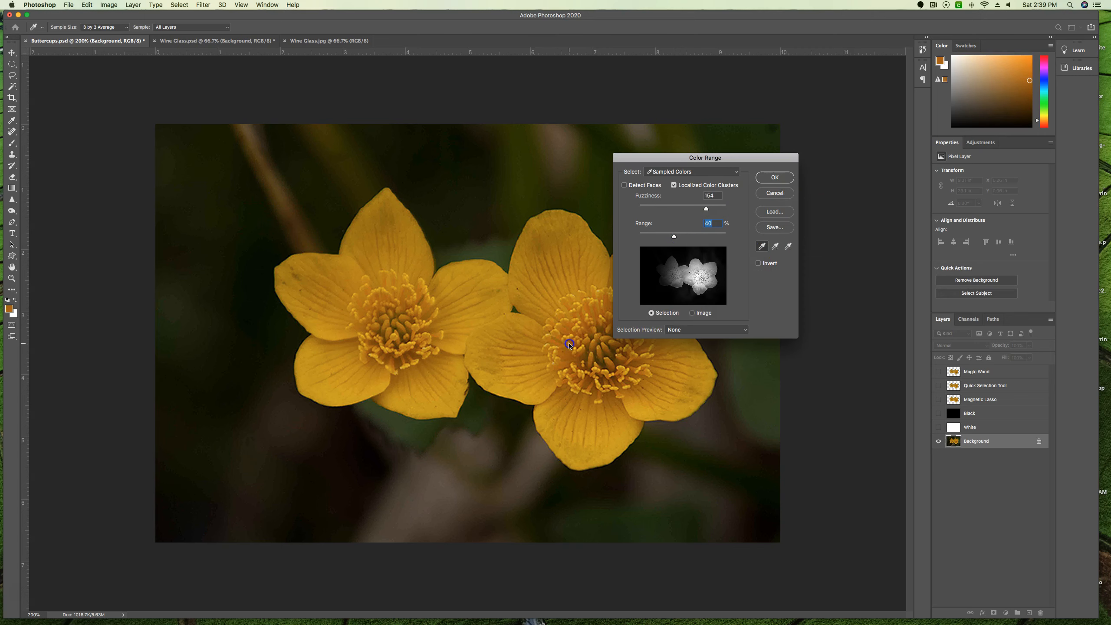
pyautogui.click(473, 342)
pyautogui.click(421, 302)
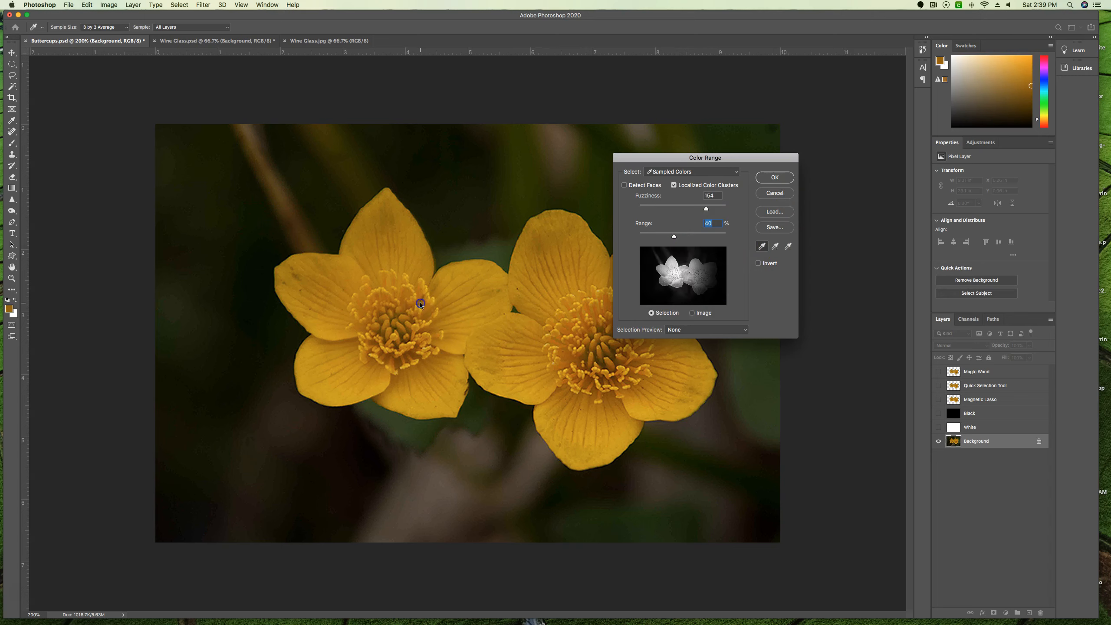
pyautogui.click(475, 304)
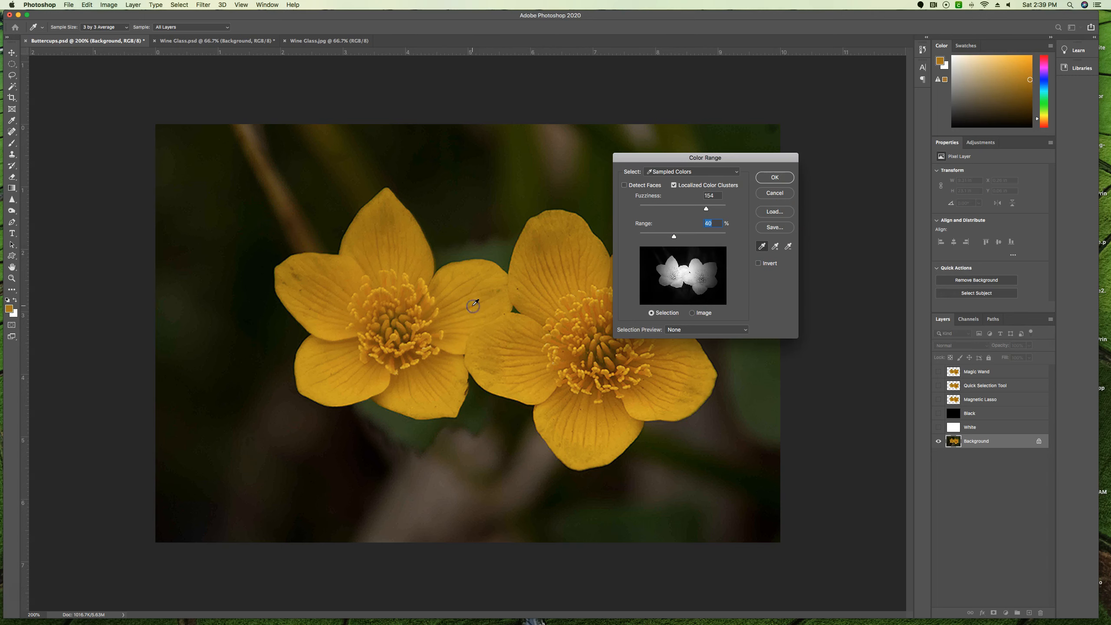
pyautogui.click(531, 353)
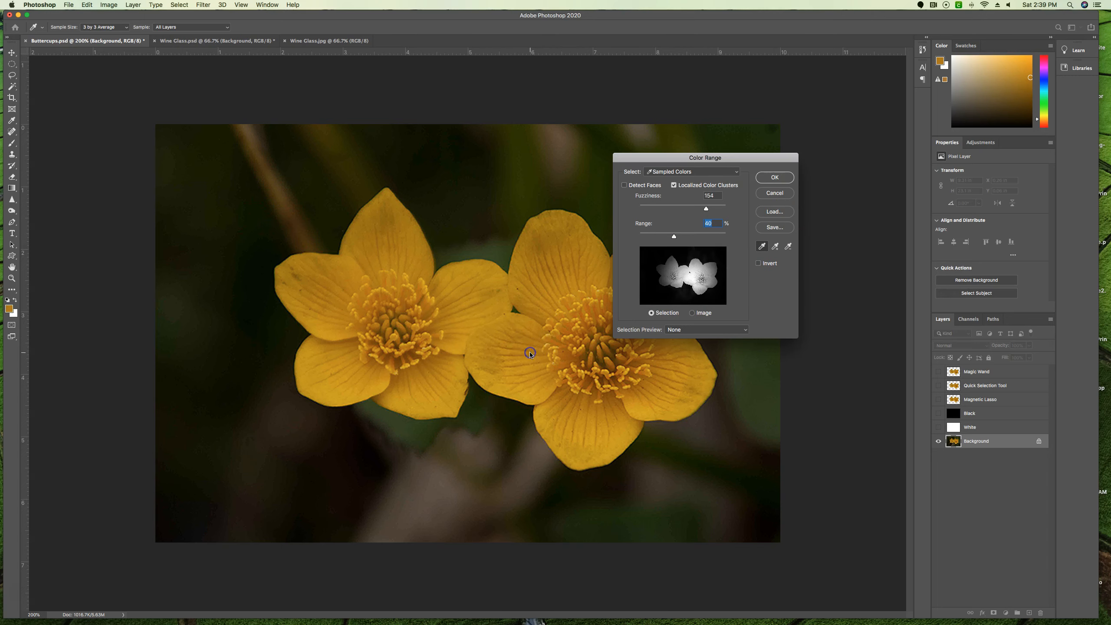
pyautogui.click(552, 299)
pyautogui.click(379, 222)
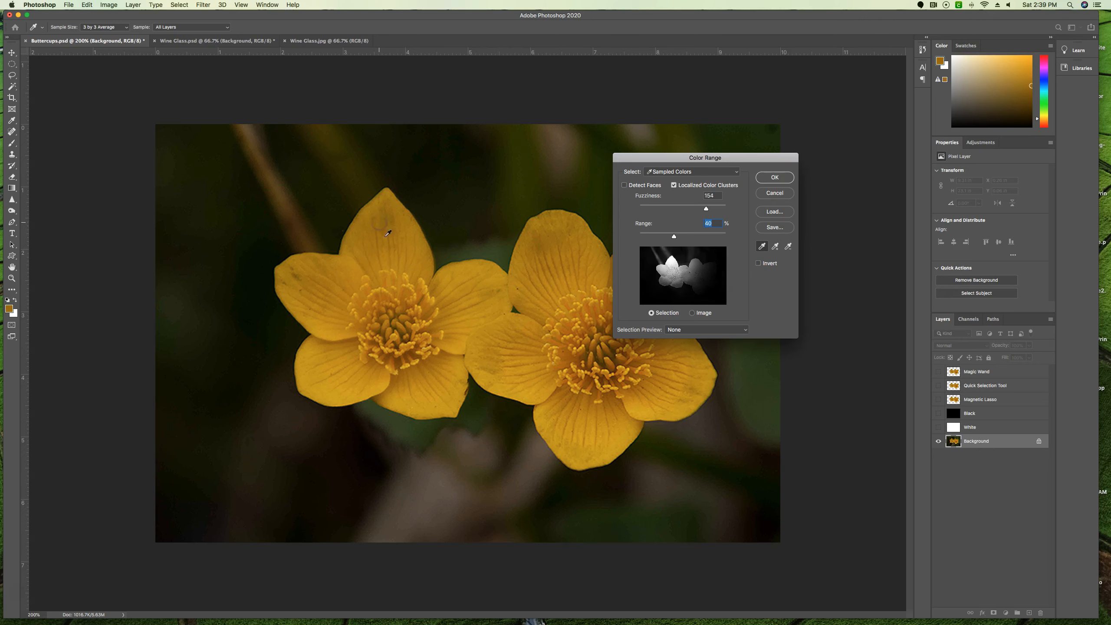
pyautogui.click(429, 308)
pyautogui.click(530, 344)
pyautogui.click(623, 375)
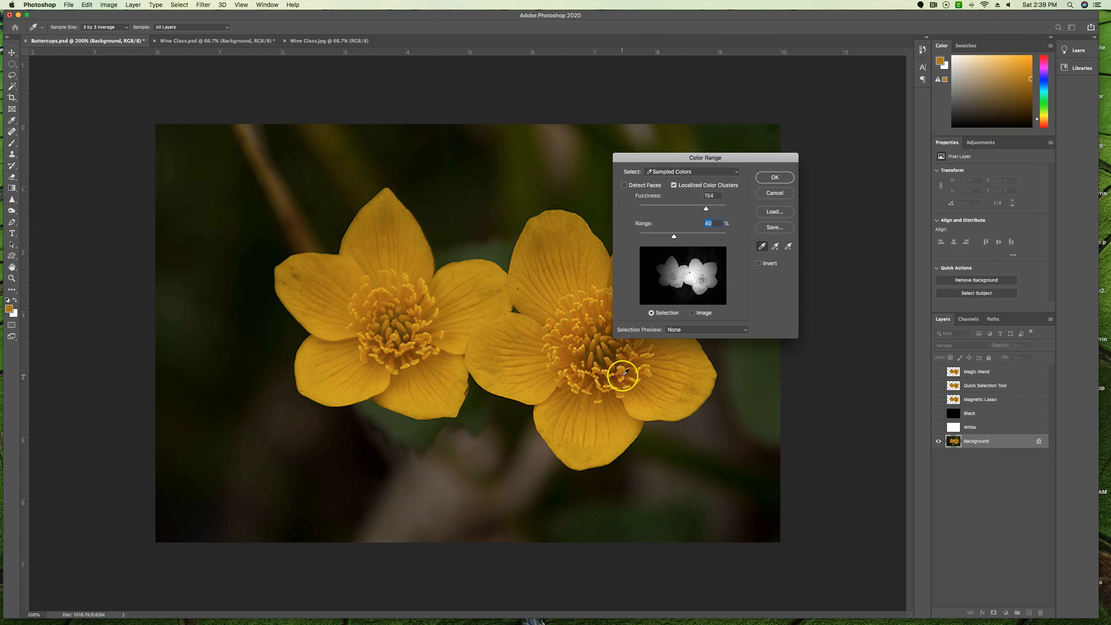
pyautogui.click(607, 404)
pyautogui.click(566, 373)
pyautogui.click(529, 348)
pyautogui.click(489, 304)
# Sample the inner part of the left flower's right petal and set Fuzziness to 102 and Range to 71%.
pyautogui.click(453, 311)
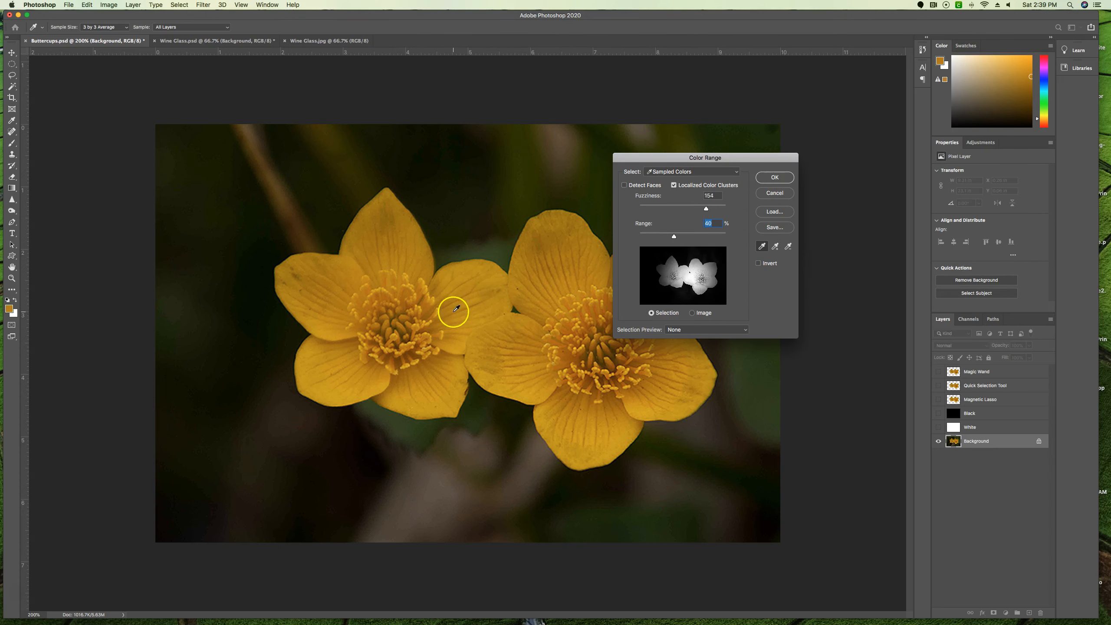
pyautogui.click(453, 311)
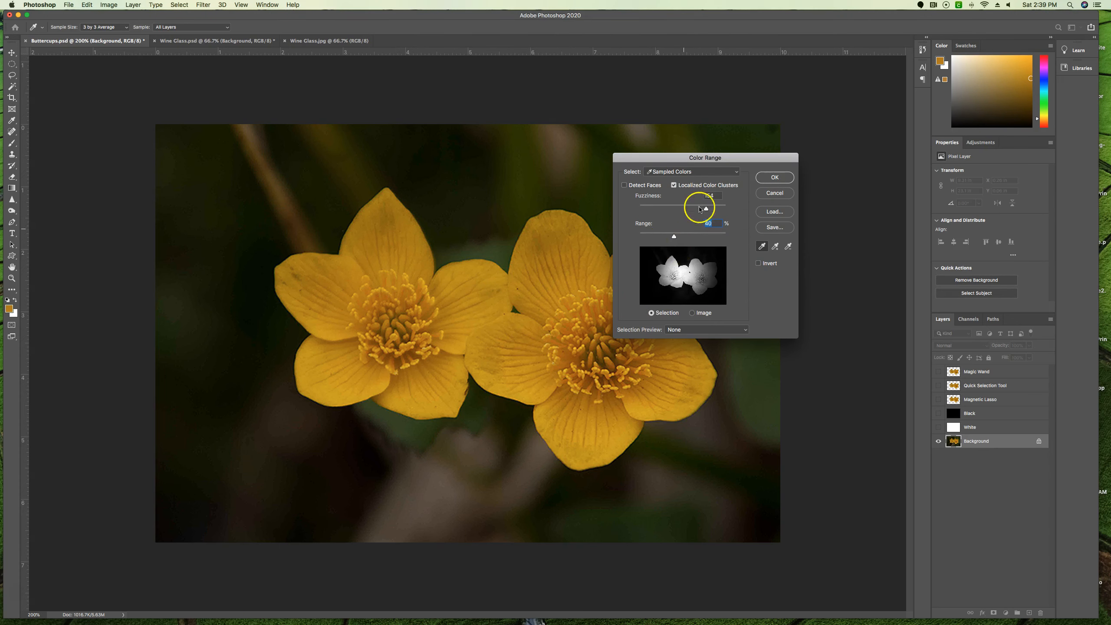
pyautogui.moveTo(674, 237)
pyautogui.mouseDown()
pyautogui.moveTo(693, 239)
pyautogui.moveTo(669, 237)
pyautogui.moveTo(689, 238)
pyautogui.moveTo(702, 209)
pyautogui.moveTo(684, 209)
pyautogui.moveTo(691, 237)
pyautogui.mouseUp()
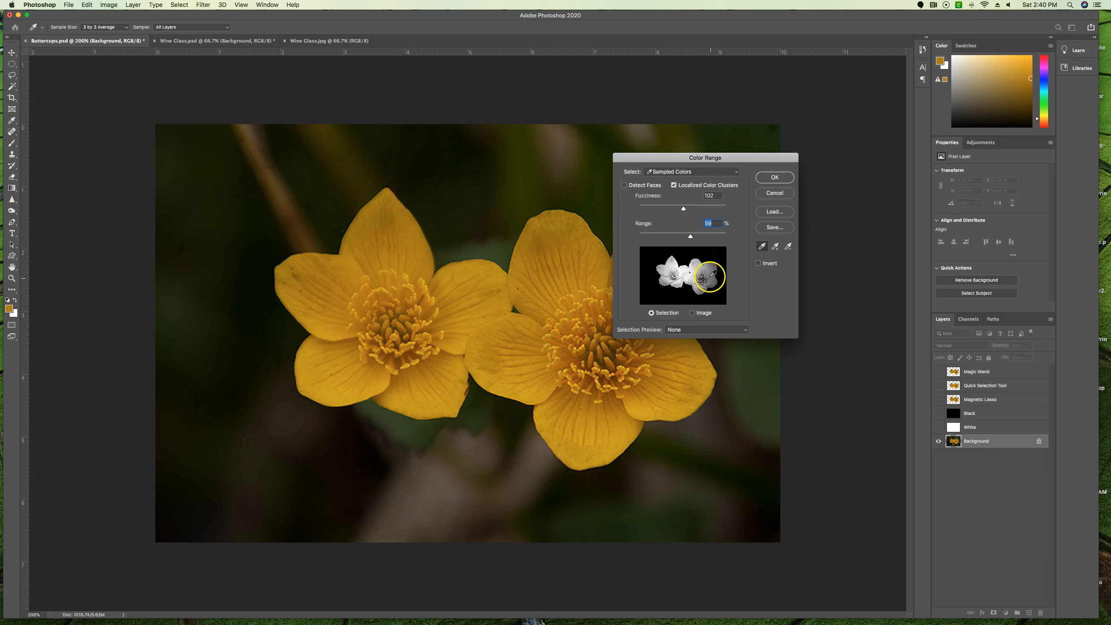
pyautogui.click(696, 238)
pyautogui.moveTo(697, 239); pyautogui.dragTo(701, 237)
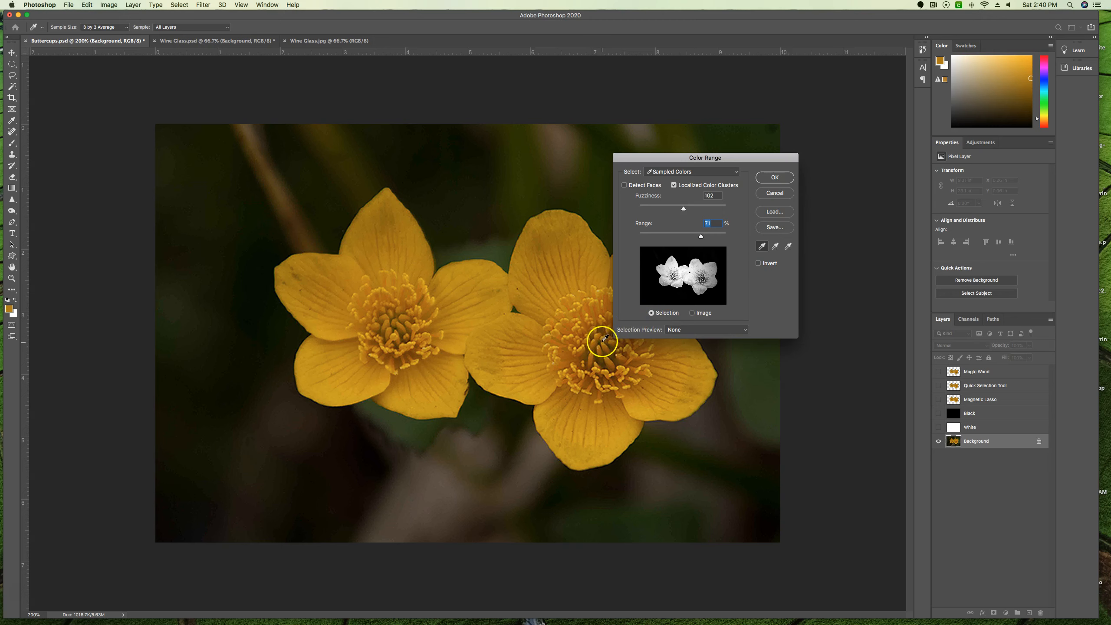
# Add the centres of both flowers to the sampled colours and set Fuzziness to 79 and Range to 52%.
pyautogui.click(705, 278)
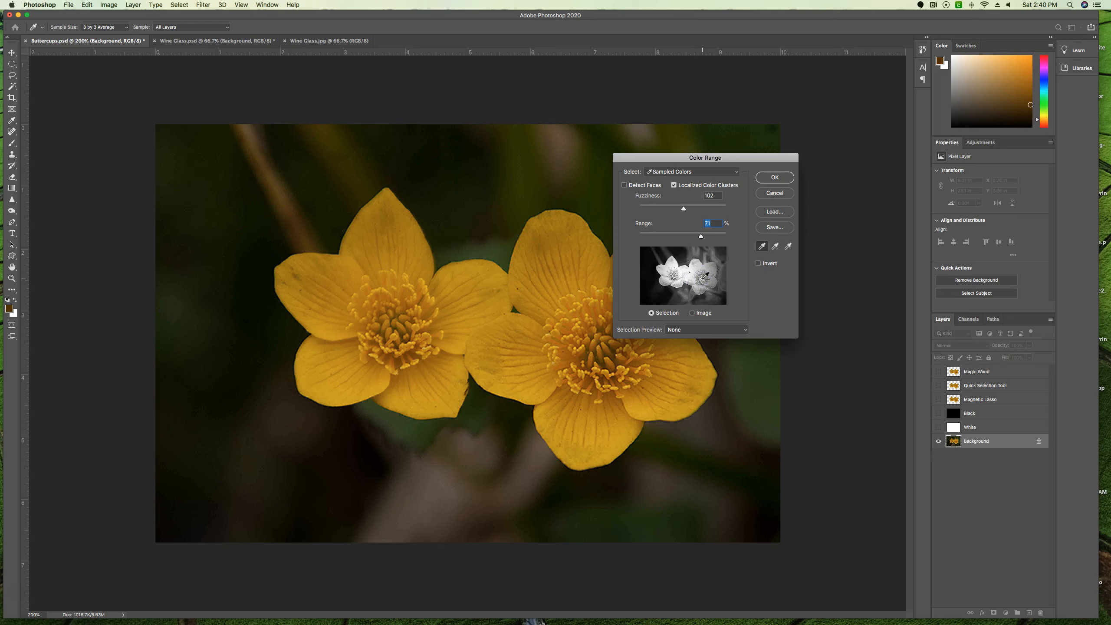
pyautogui.moveTo(696, 237); pyautogui.dragTo(676, 210)
pyautogui.click(707, 269)
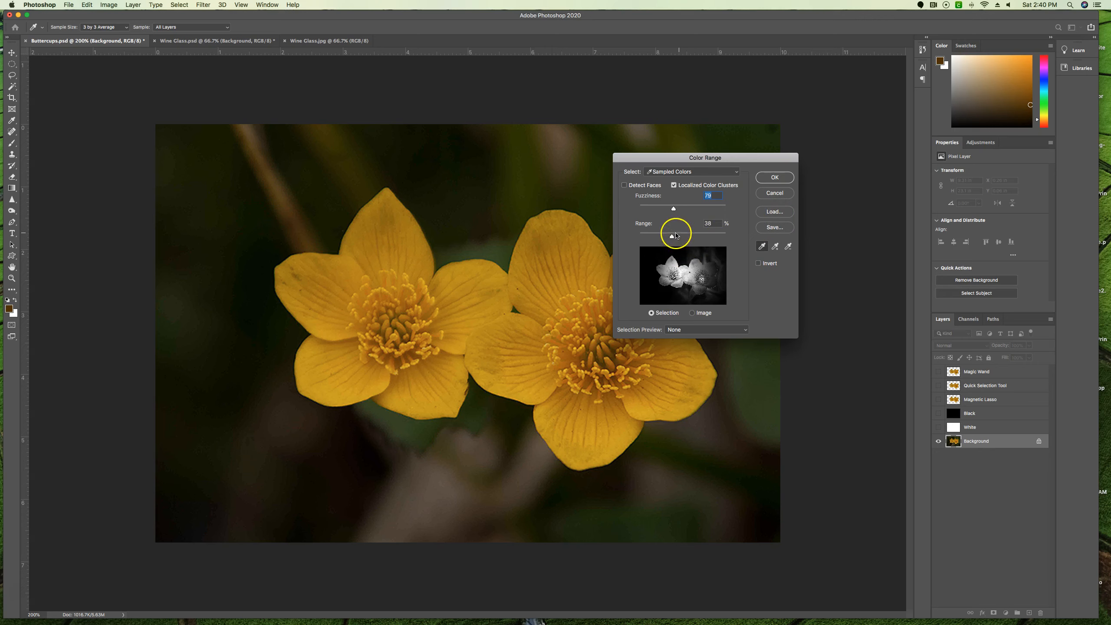
pyautogui.moveTo(678, 235); pyautogui.dragTo(690, 235)
pyautogui.click(674, 277)
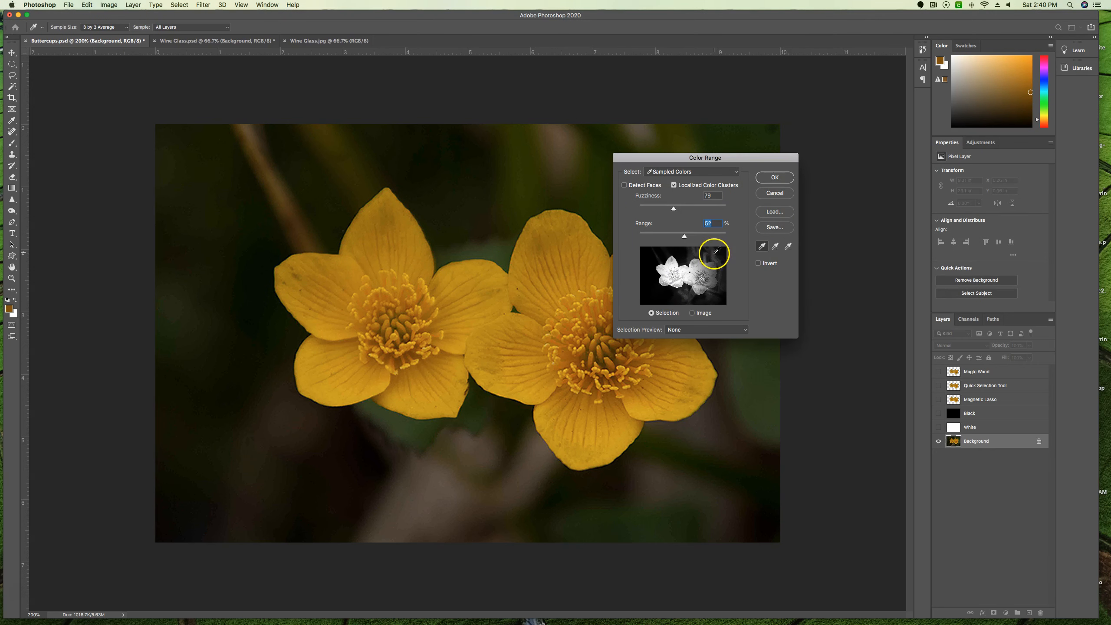
# Subtract the dark background areas above and below the flowers from the sampled colours.
pyautogui.press('alt')
pyautogui.keyDown('alt'); pyautogui.click(715, 253); pyautogui.keyUp('alt')
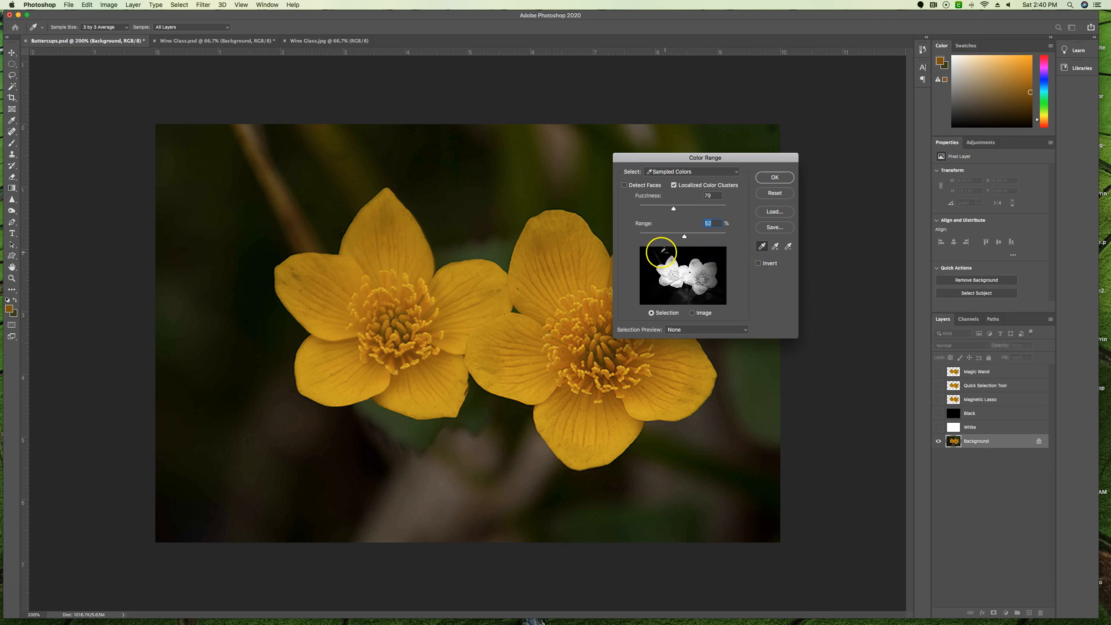
pyautogui.keyDown('alt'); pyautogui.click(659, 253); pyautogui.keyUp('alt')
pyautogui.keyDown('alt'); pyautogui.click(684, 300); pyautogui.keyUp('alt')
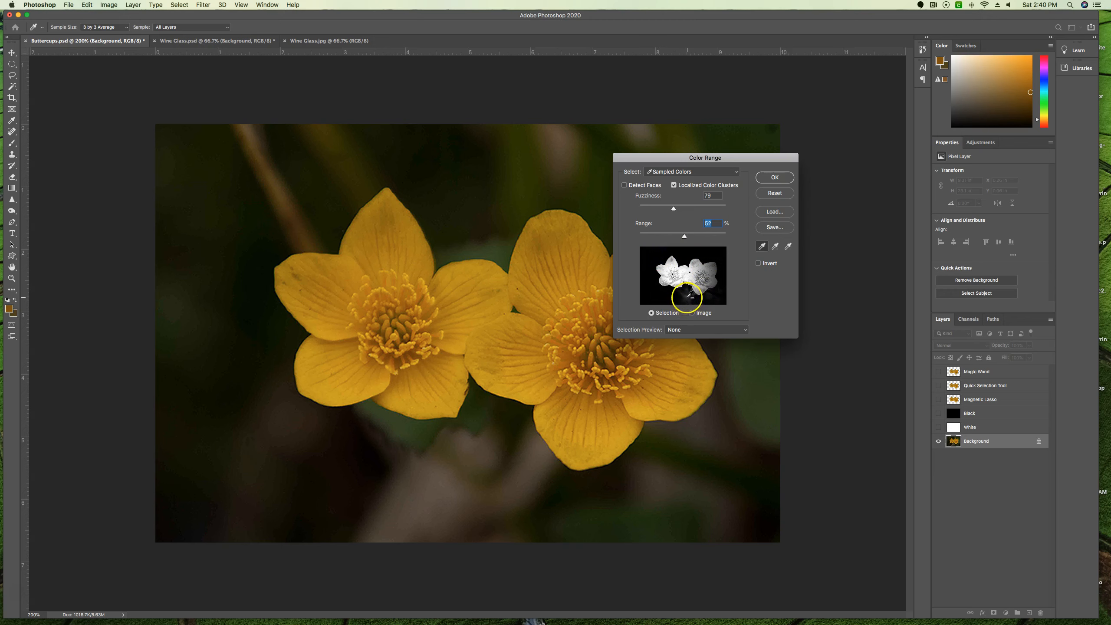
# Add the right flower's petals and both flower centres to the sampled colours and apply the selection.
pyautogui.keyDown('shift'); pyautogui.click(715, 268); pyautogui.keyUp('shift')
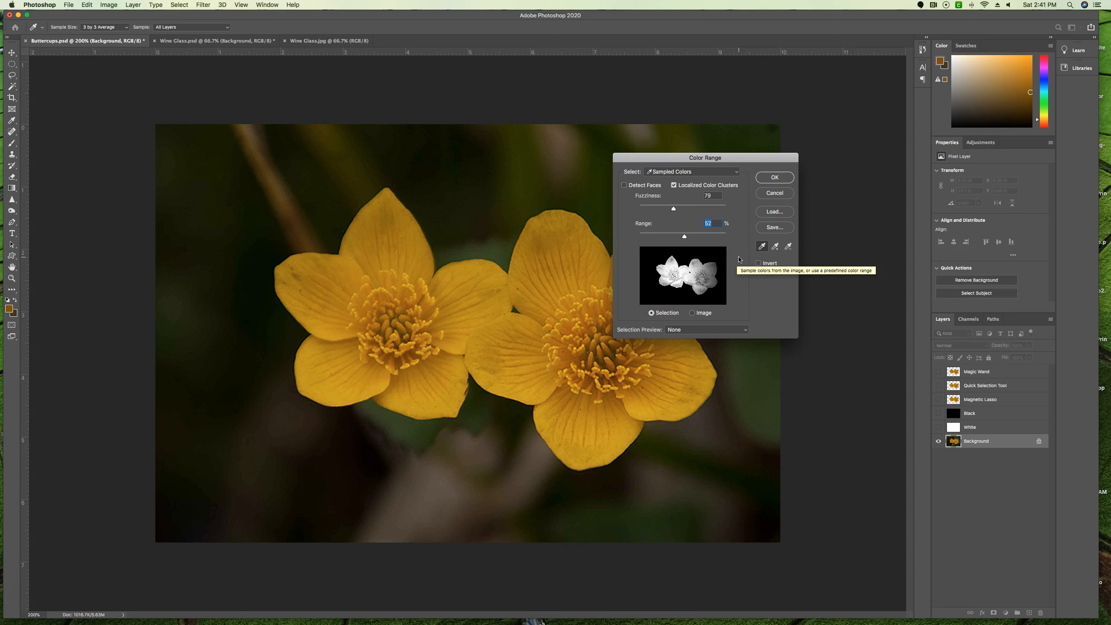
pyautogui.click(705, 276)
pyautogui.click(704, 271)
pyautogui.click(695, 265)
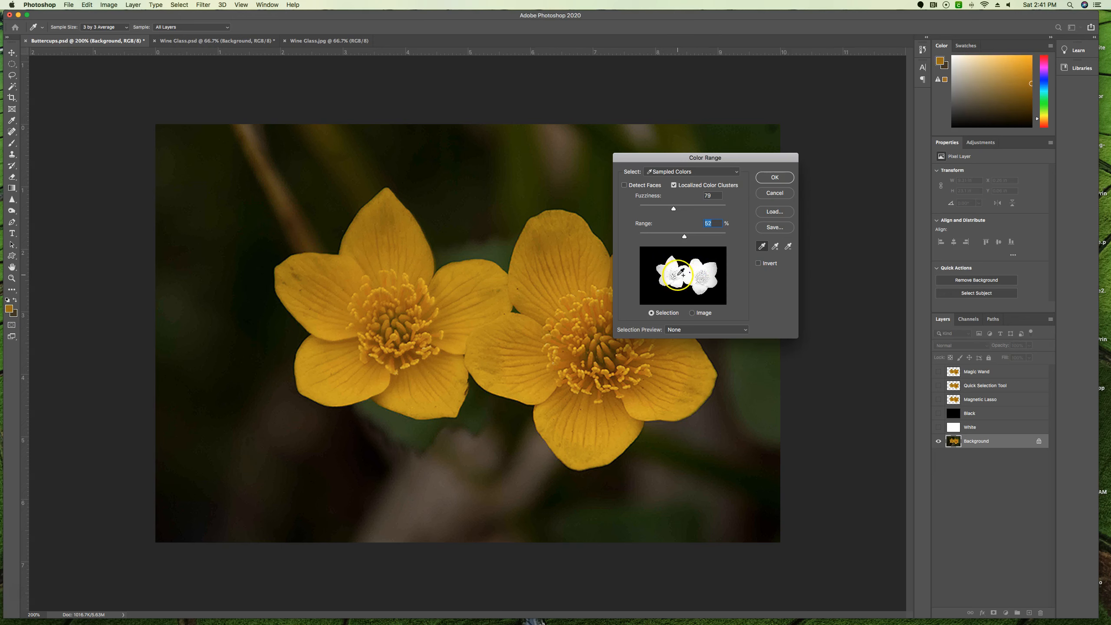
pyautogui.click(675, 275)
pyautogui.click(702, 275)
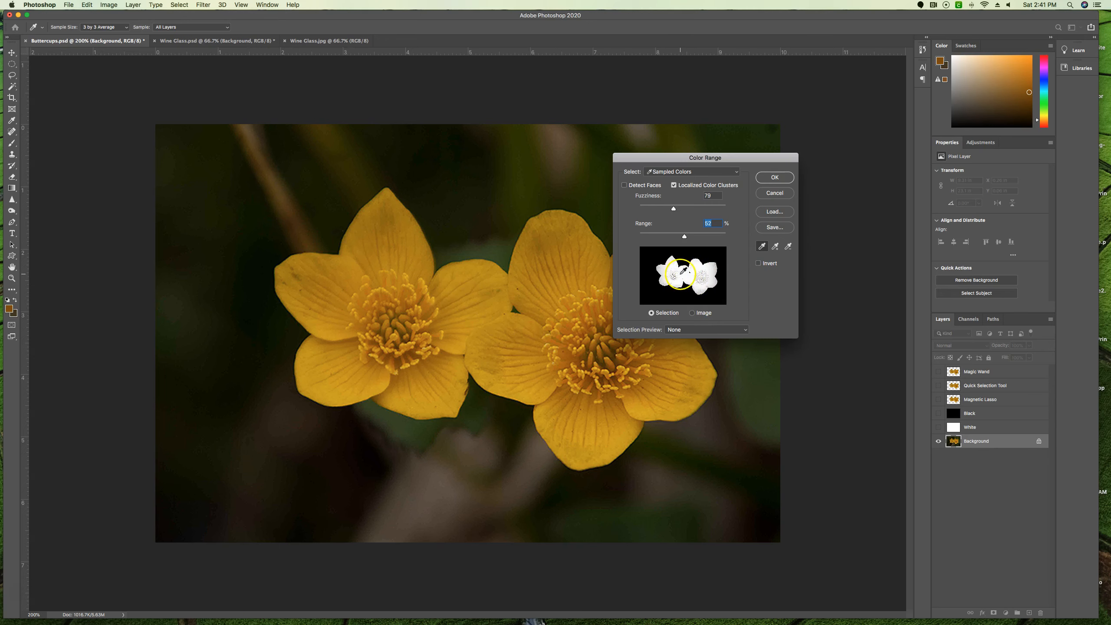
pyautogui.click(775, 178)
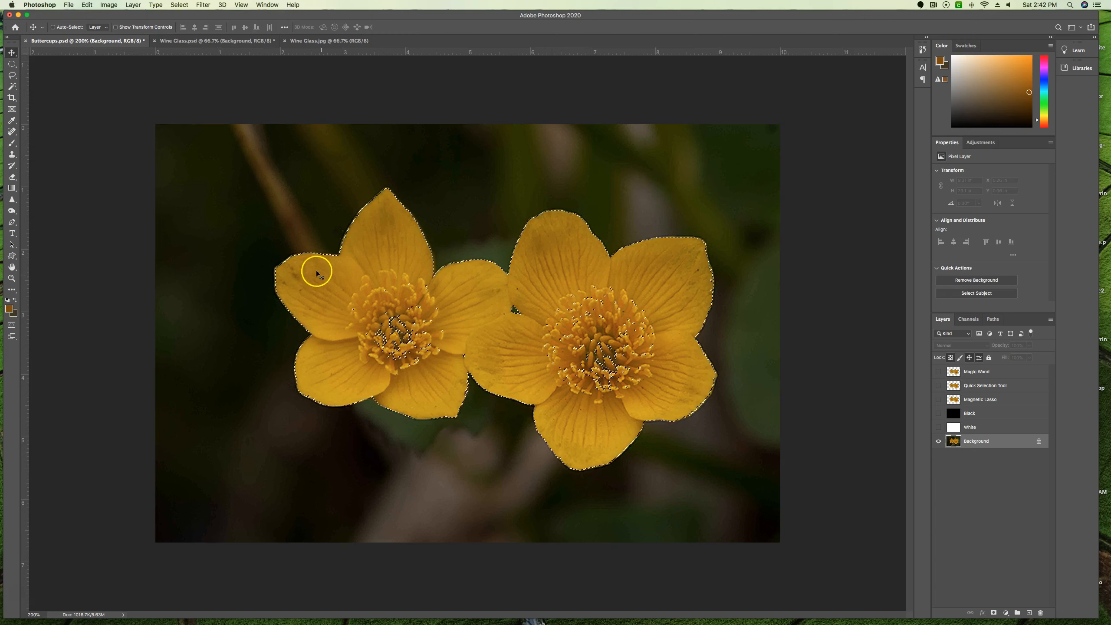
# Add the unselected centres of both flowers to the selection by outlining each with the Lasso tool.
pyautogui.click(13, 76)
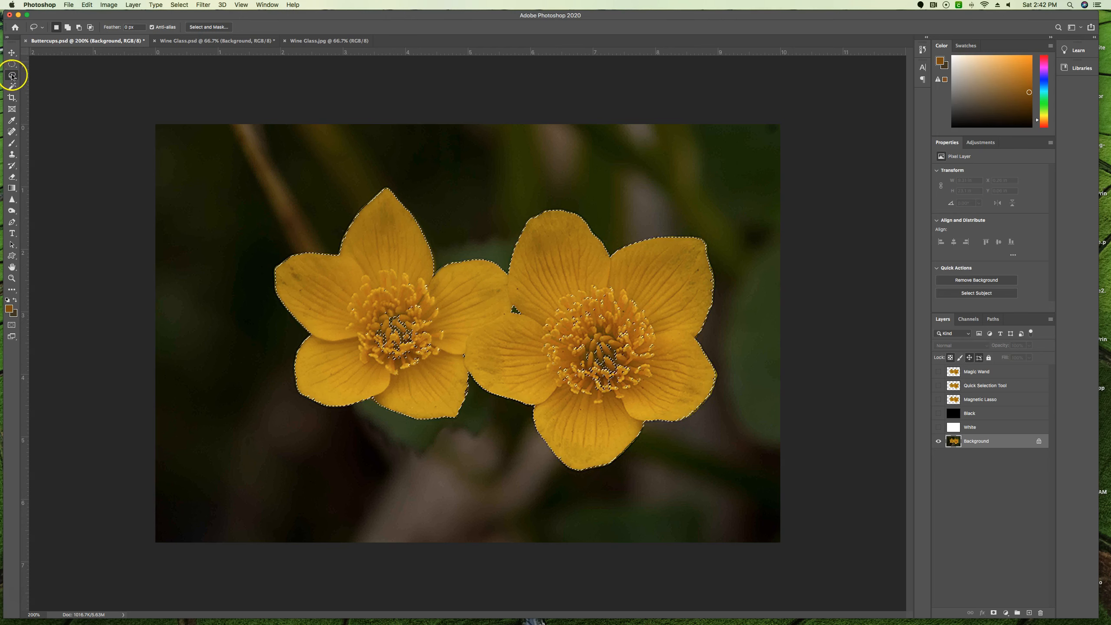
pyautogui.press('shift')
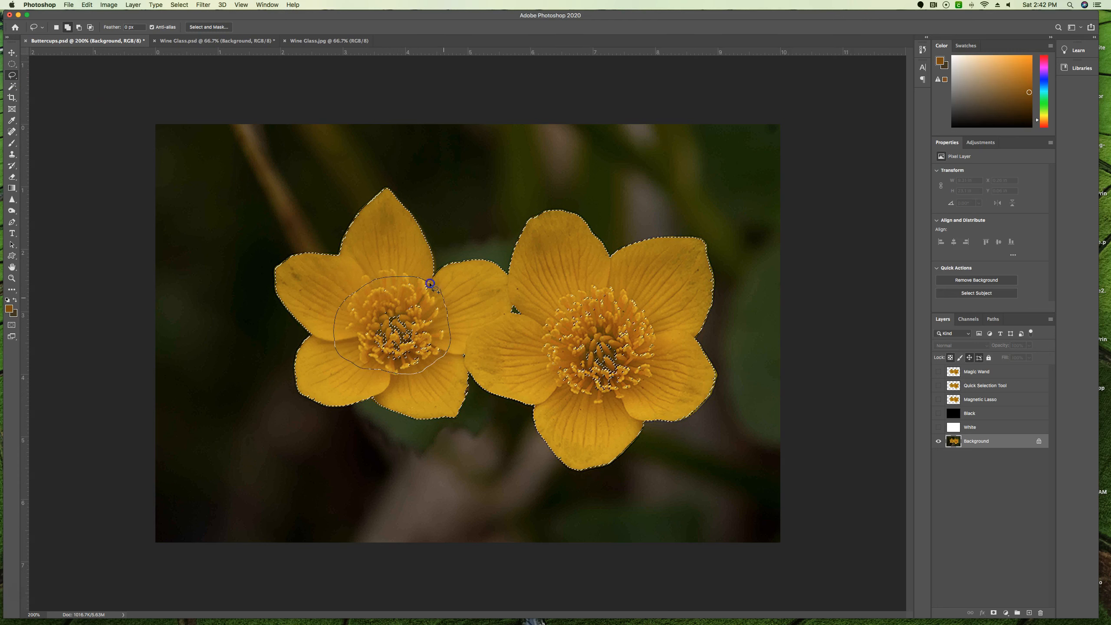
pyautogui.press('shift')
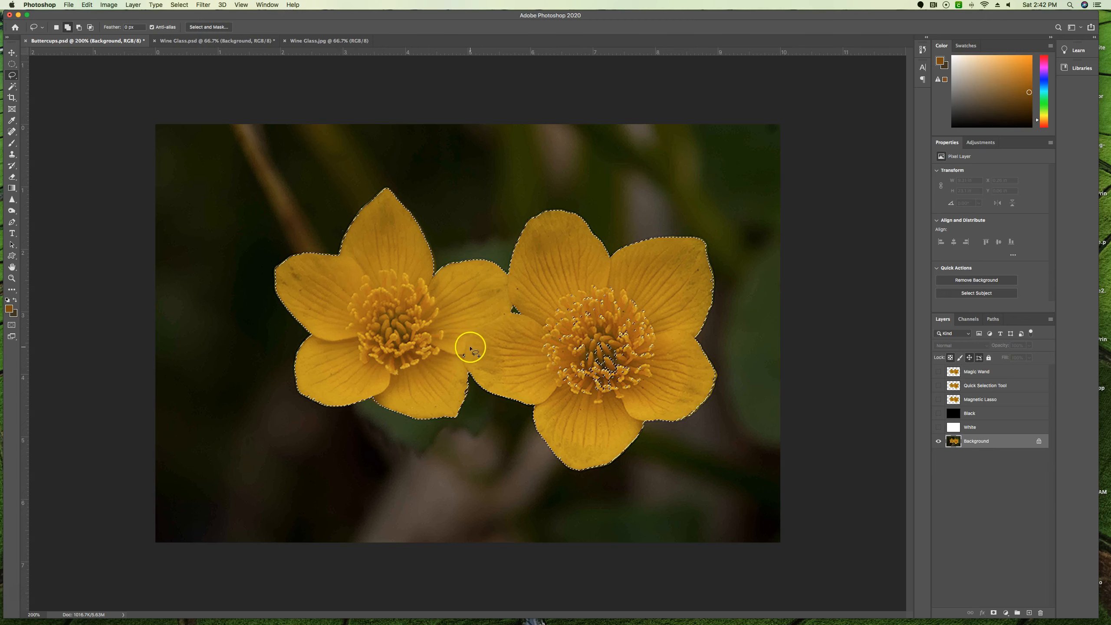
pyautogui.moveTo(472, 353); pyautogui.dragTo(469, 348)
pyautogui.press('shift')
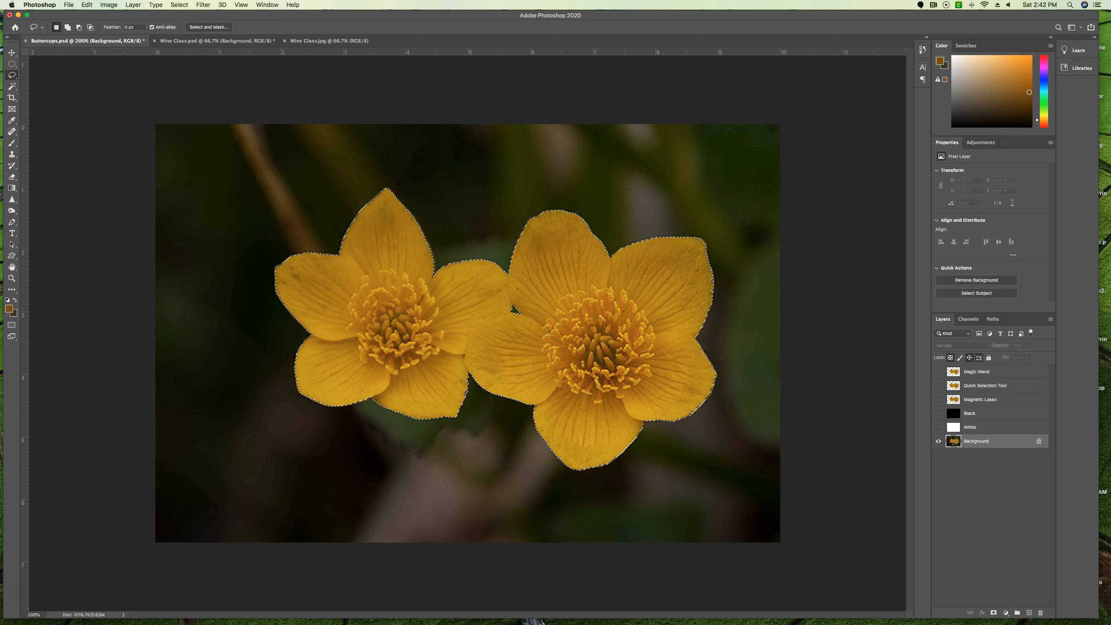
# Copy the selected flowers onto a new layer above the Magic Wand layer and name it Color Range.
pyautogui.click(991, 372)
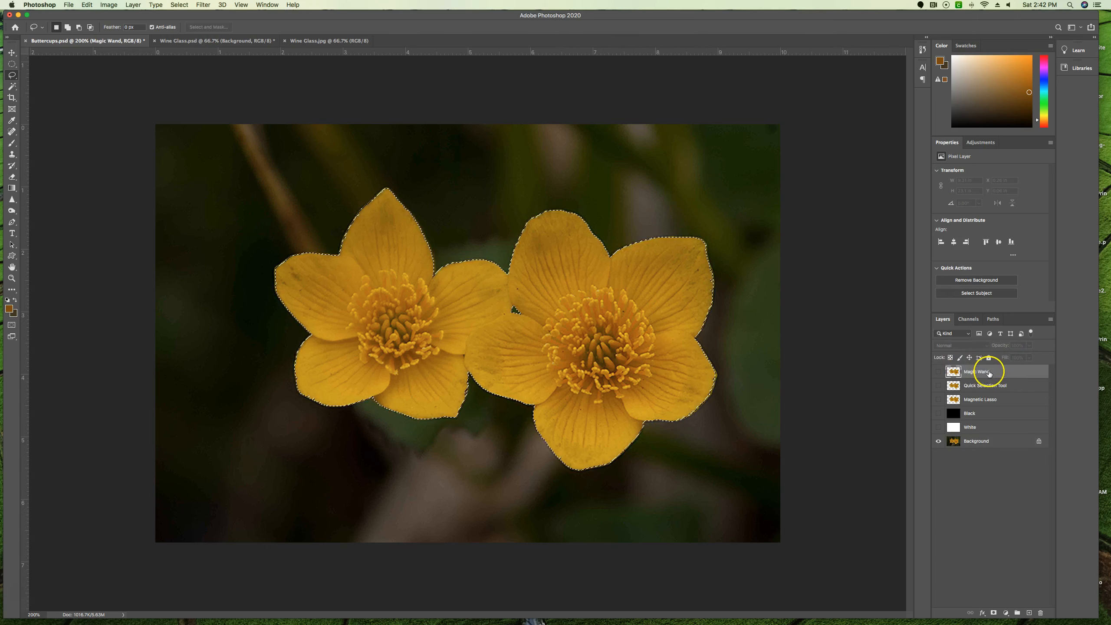
pyautogui.press('super+v')
pyautogui.doubleClick(970, 372)
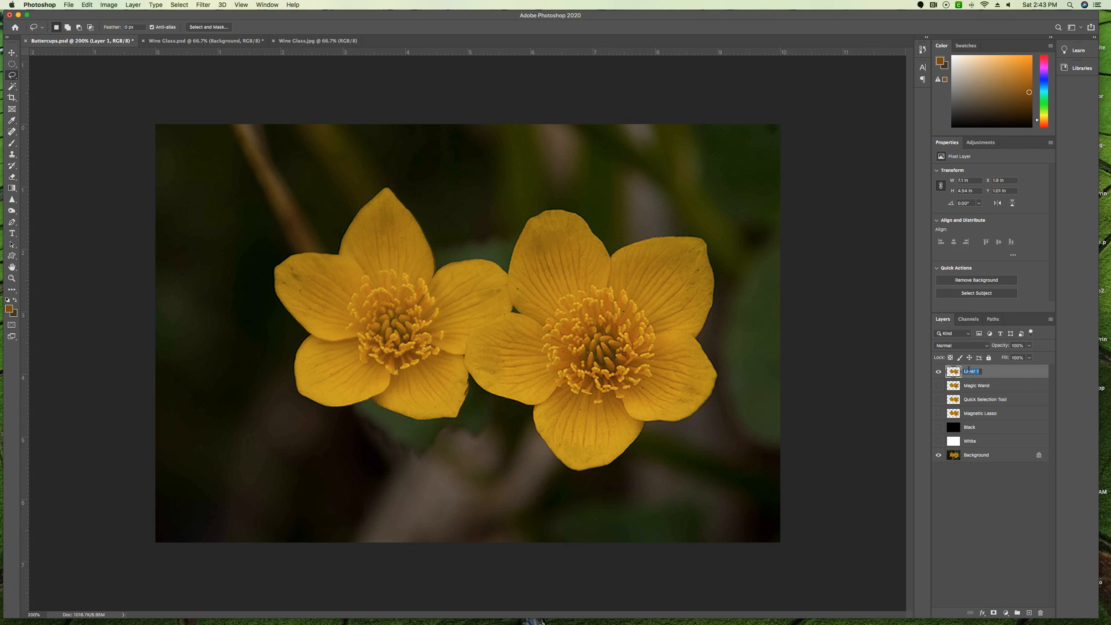
pyautogui.write('Color Range')
pyautogui.press('Return')
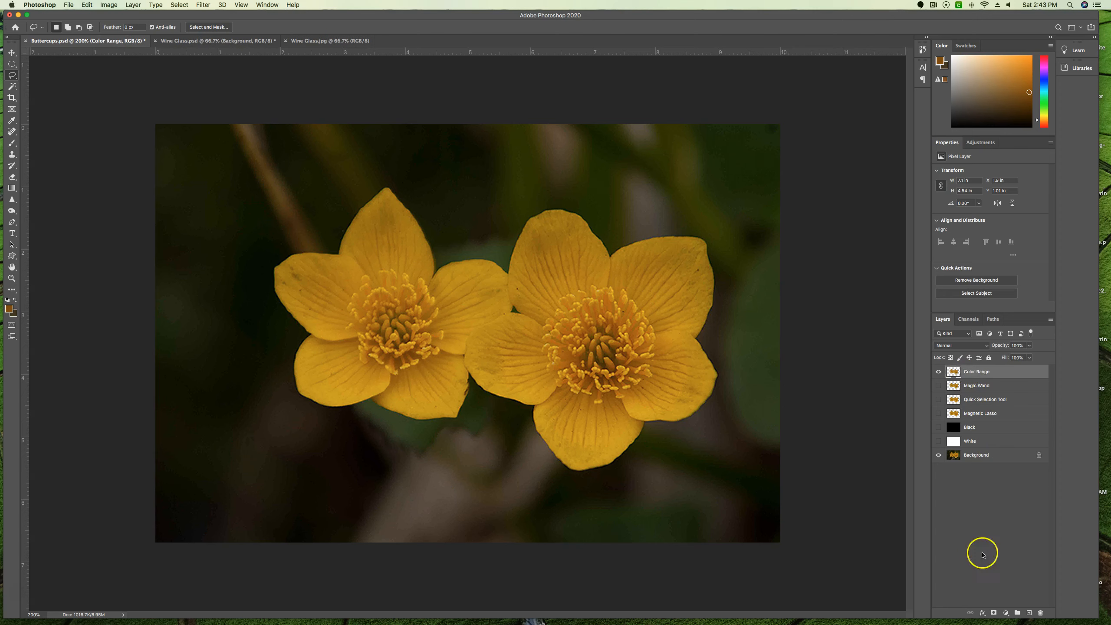
# Hide the Background layer and check the Color Range cutout against the Black and White layers in turn.
pyautogui.click(939, 456)
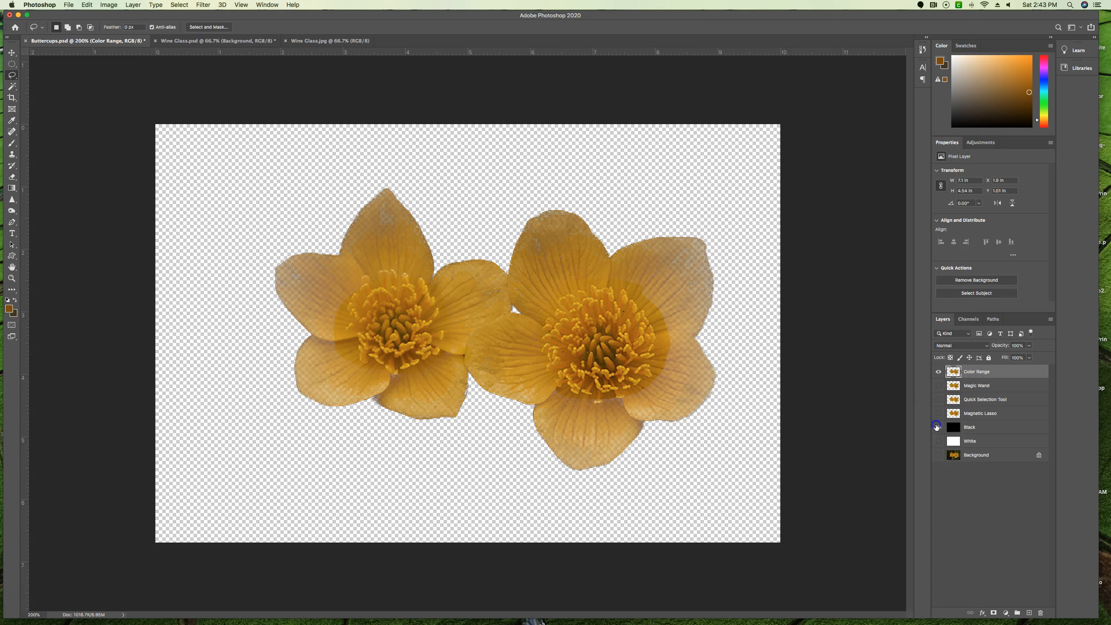
pyautogui.click(938, 427)
pyautogui.click(938, 427)
pyautogui.click(938, 441)
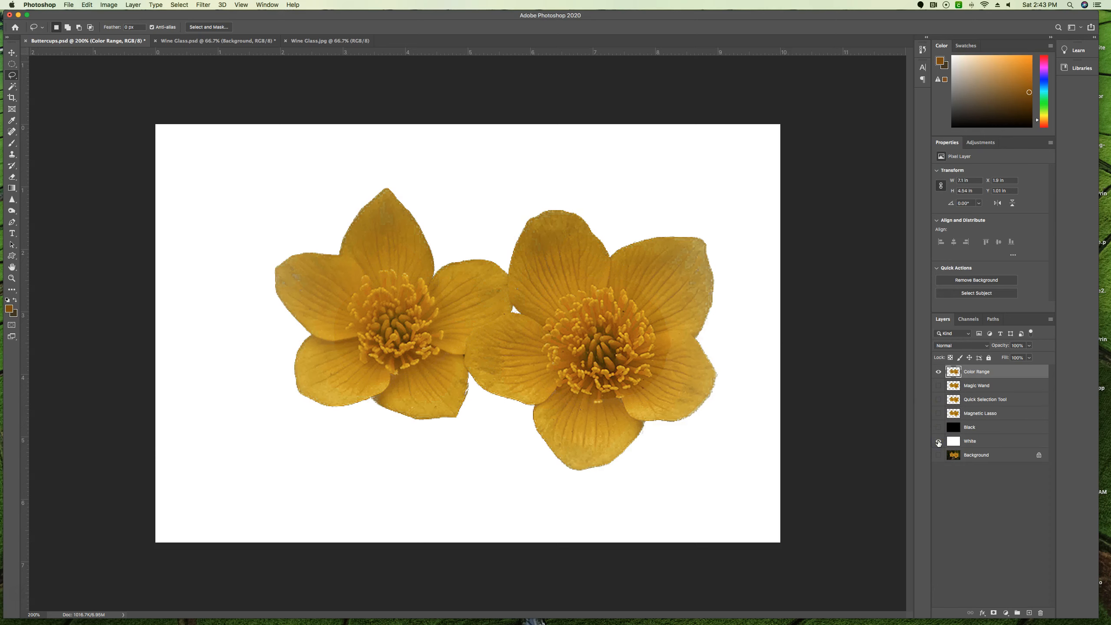
pyautogui.click(939, 441)
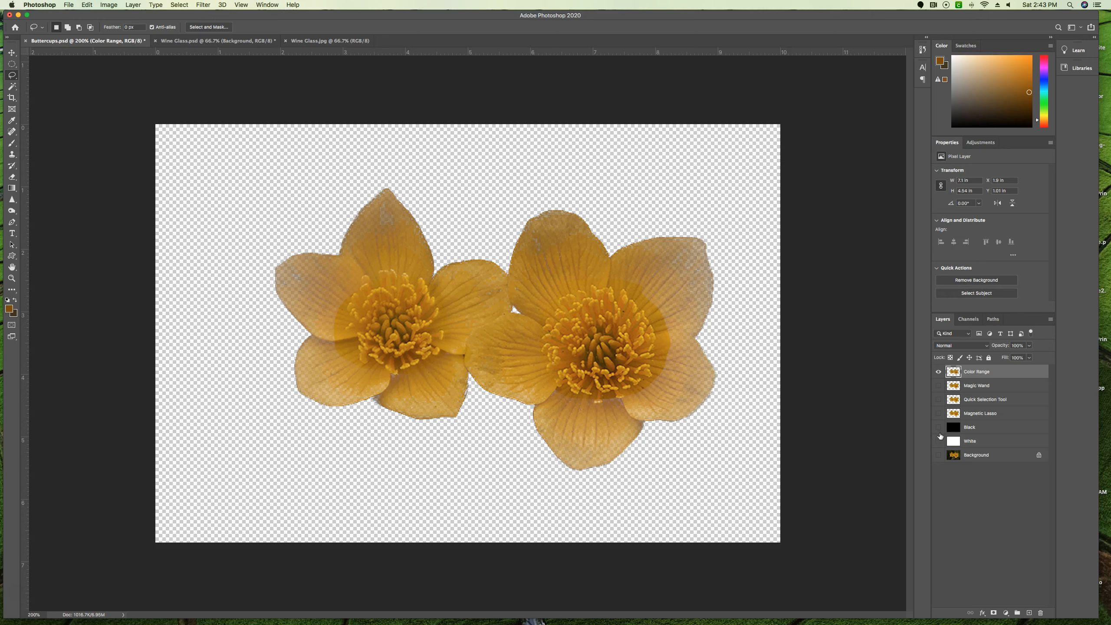
pyautogui.click(939, 438)
pyautogui.click(938, 438)
pyautogui.click(939, 427)
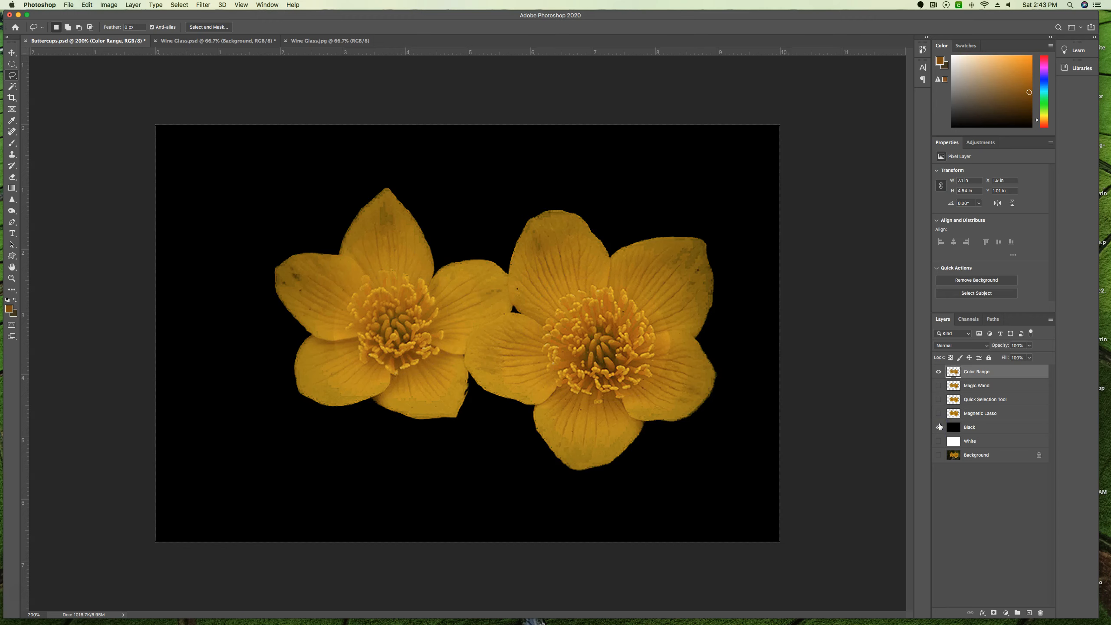
pyautogui.click(938, 441)
pyautogui.click(939, 427)
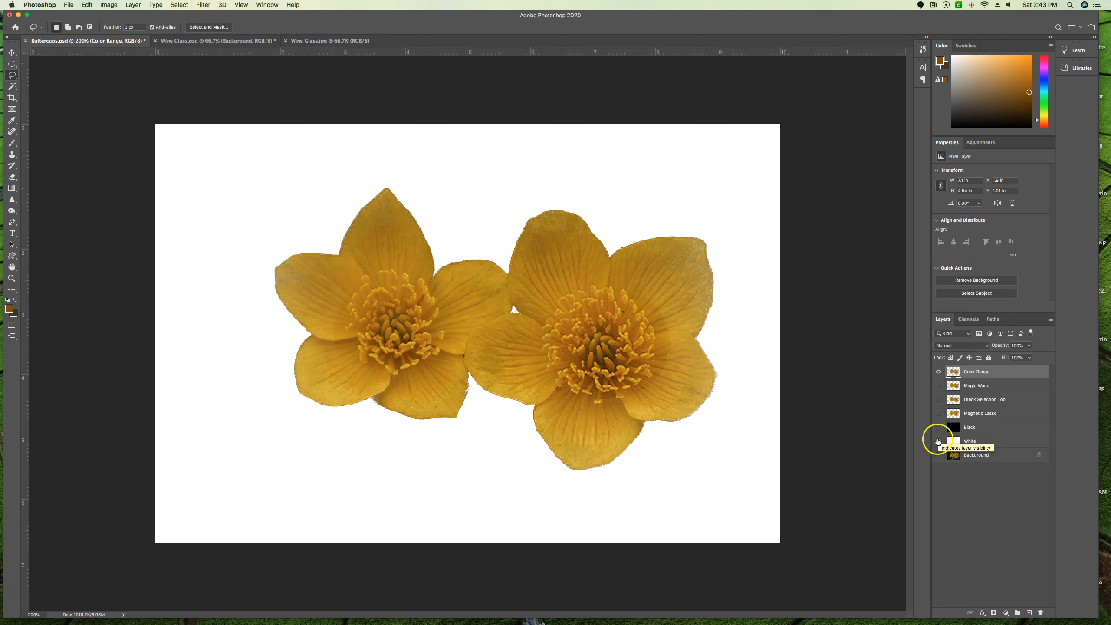
# Hide the Color Range layer and leave only the White layer visible.
pyautogui.click(938, 441)
pyautogui.click(939, 372)
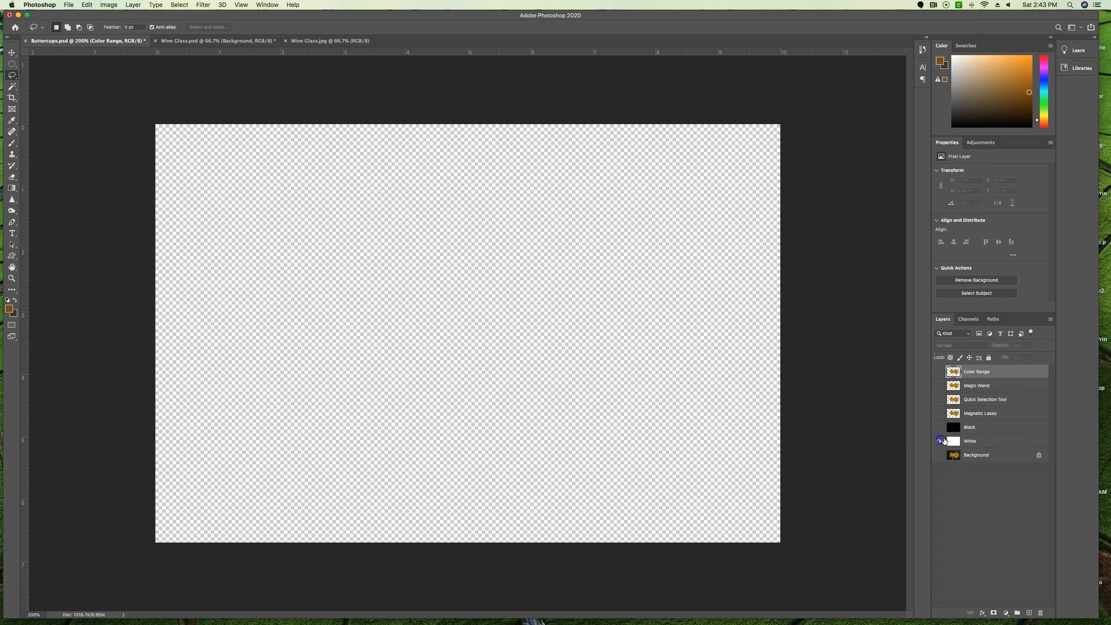
pyautogui.click(939, 441)
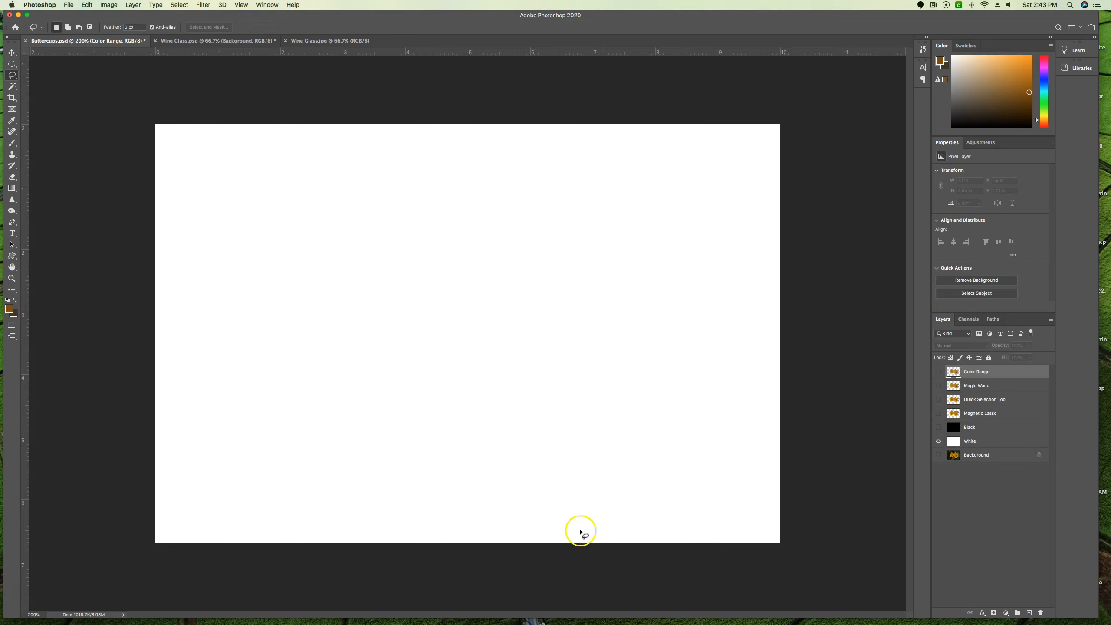